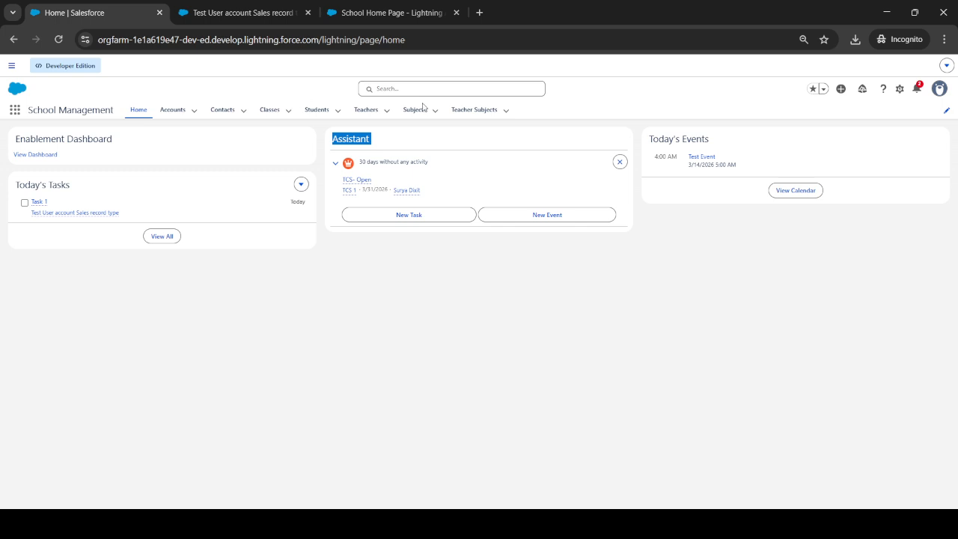
# - Examine the School Management app's navigation item editor and its option for adding more items, leaving both without changes
pyautogui.click(946, 110)
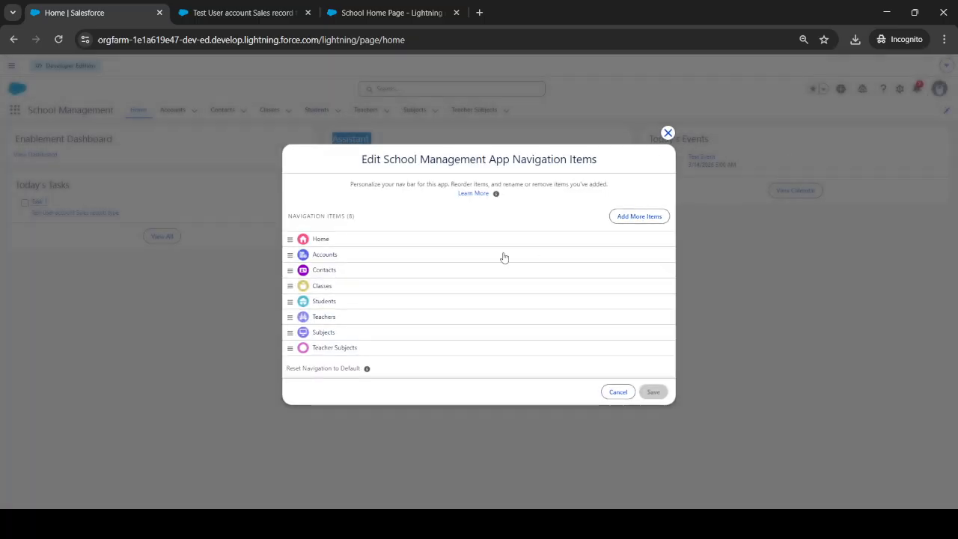
pyautogui.moveTo(367, 369)
pyautogui.click(629, 217)
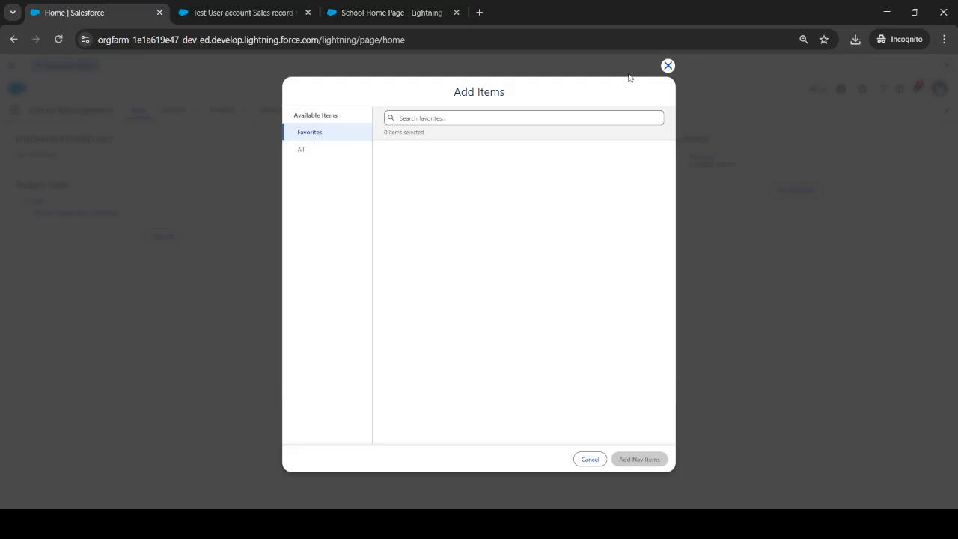
pyautogui.click(667, 66)
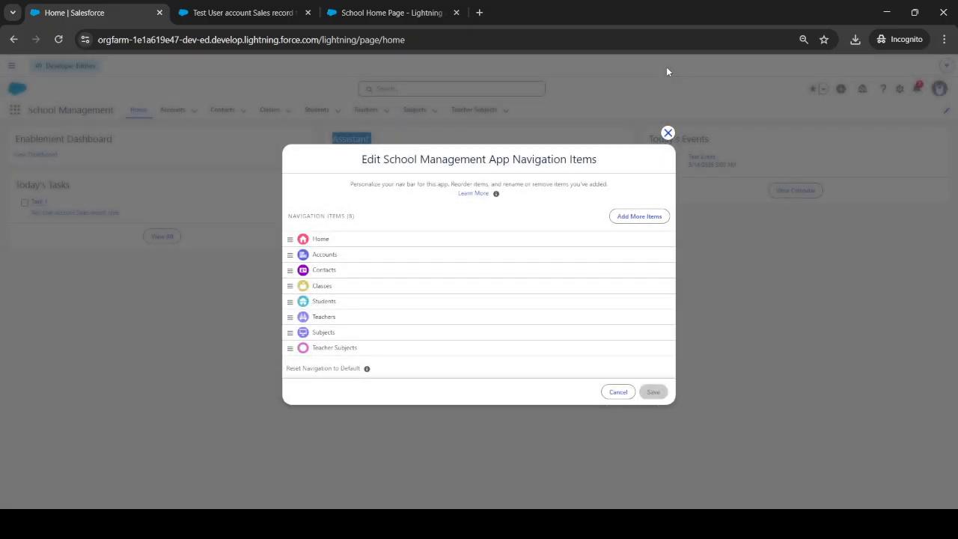
pyautogui.click(666, 134)
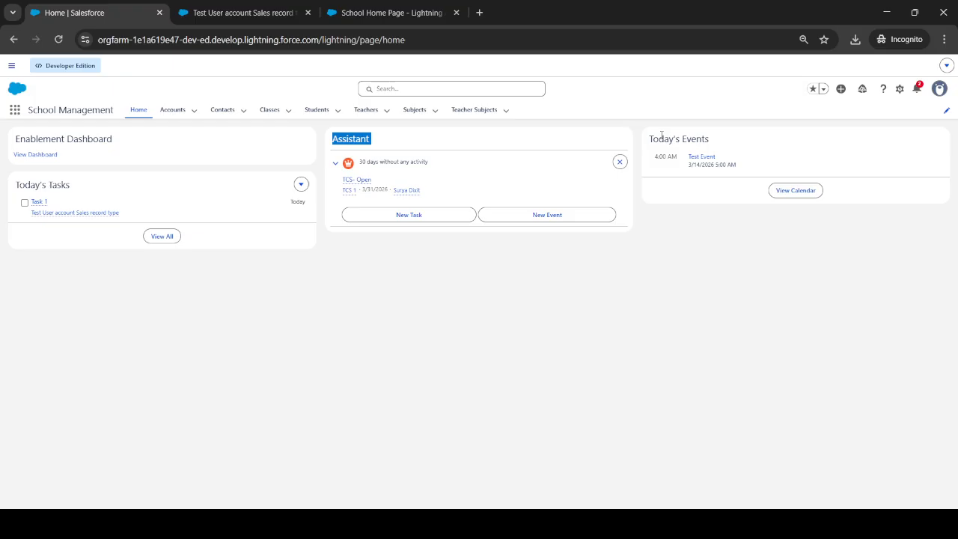
pyautogui.click(417, 280)
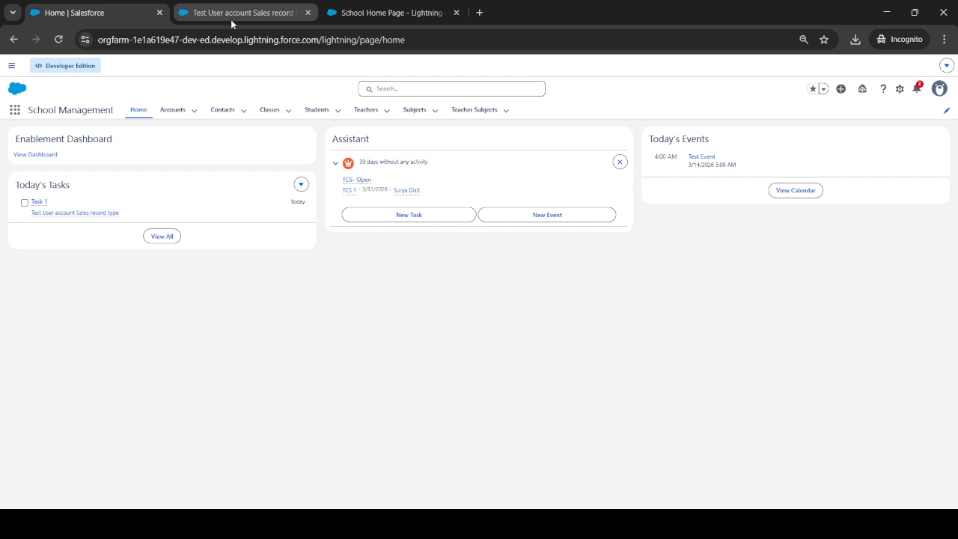
# - Review the related lists and the detail sections of the Test User account Sales record type account
pyautogui.click(231, 20)
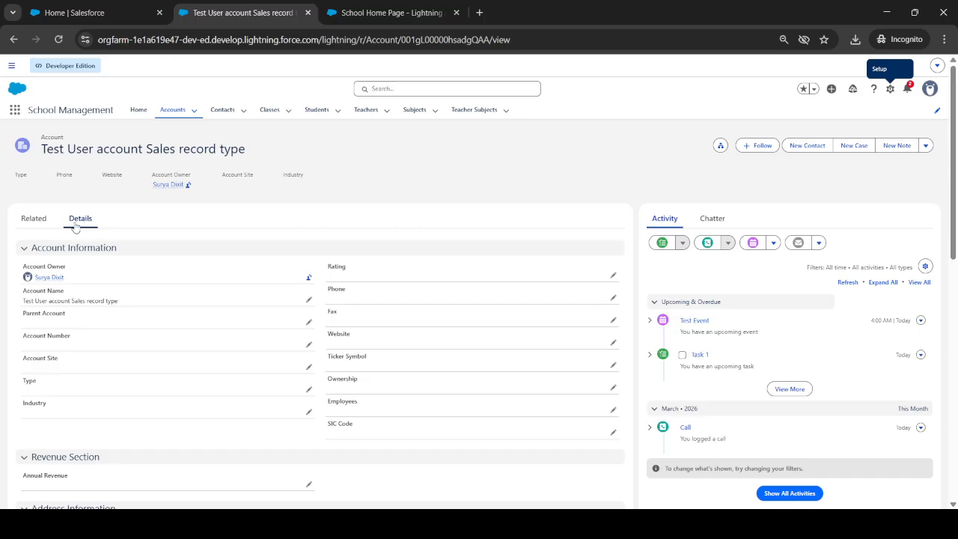
pyautogui.click(32, 219)
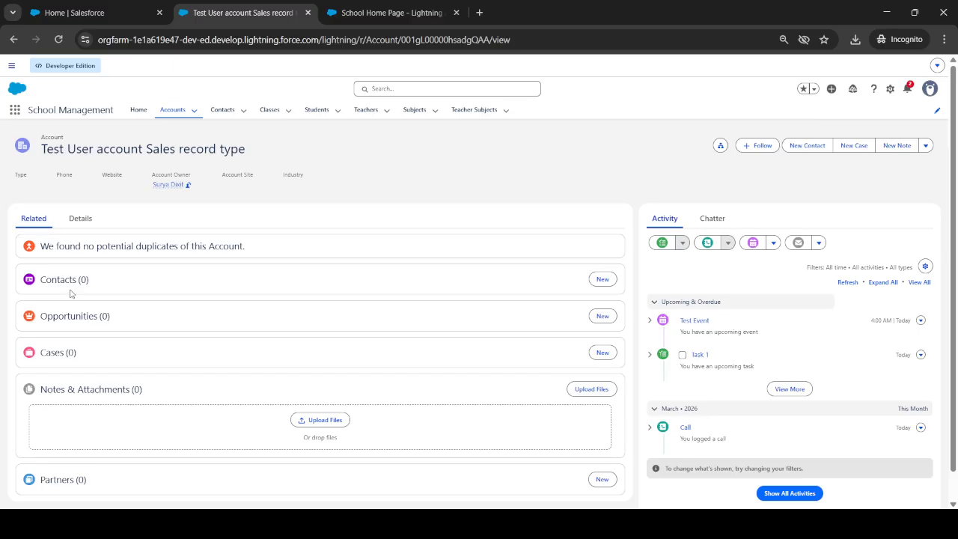
pyautogui.click(83, 228)
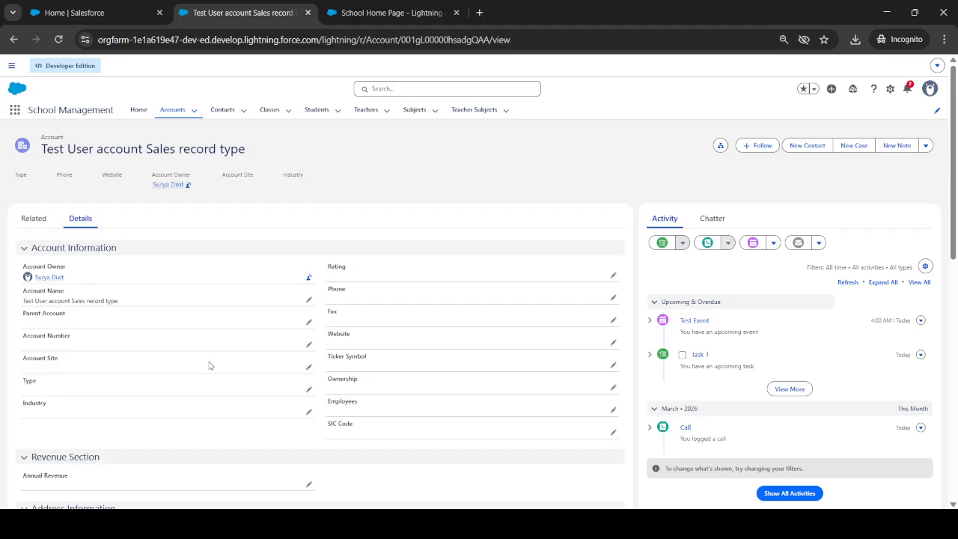
pyautogui.scroll(-3, 210, 365)
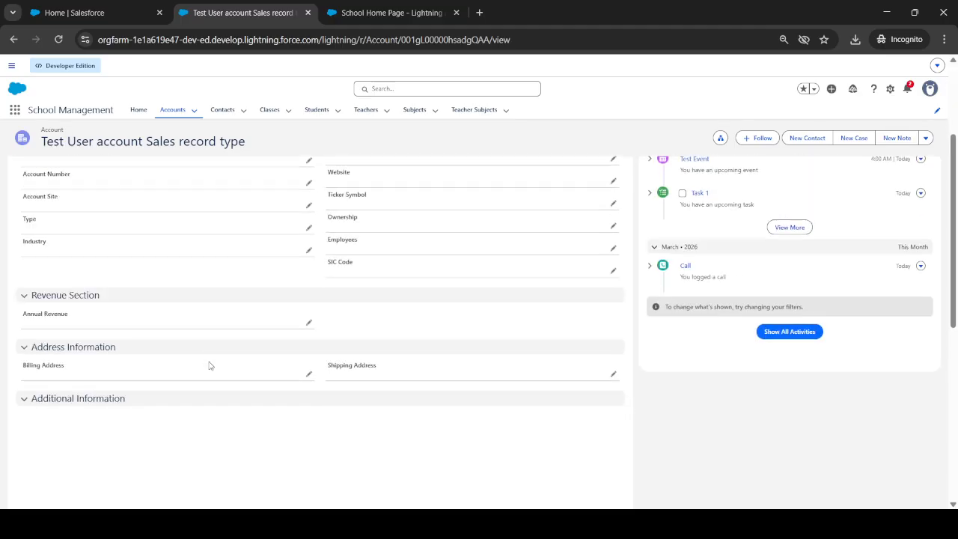
pyautogui.scroll(2, 211, 365)
pyautogui.scroll(-3, 210, 365)
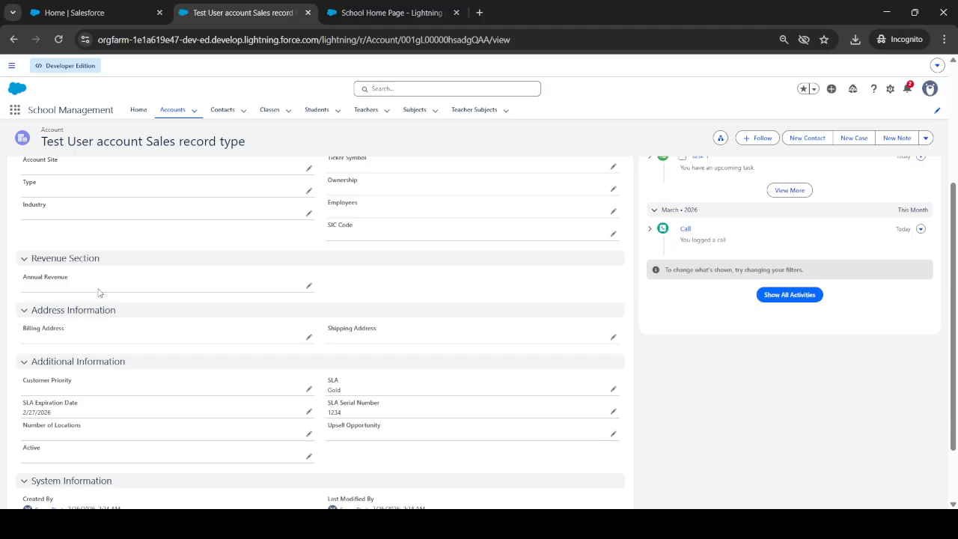
pyautogui.scroll(5, 157, 390)
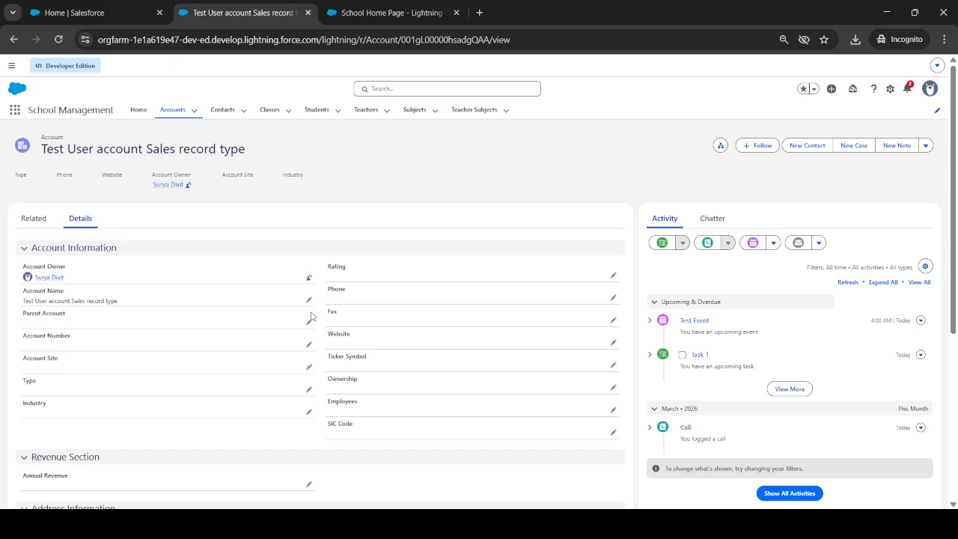
# - Draft a new task on the account with the subject Email and the due date 3/15/2026
pyautogui.click(661, 243)
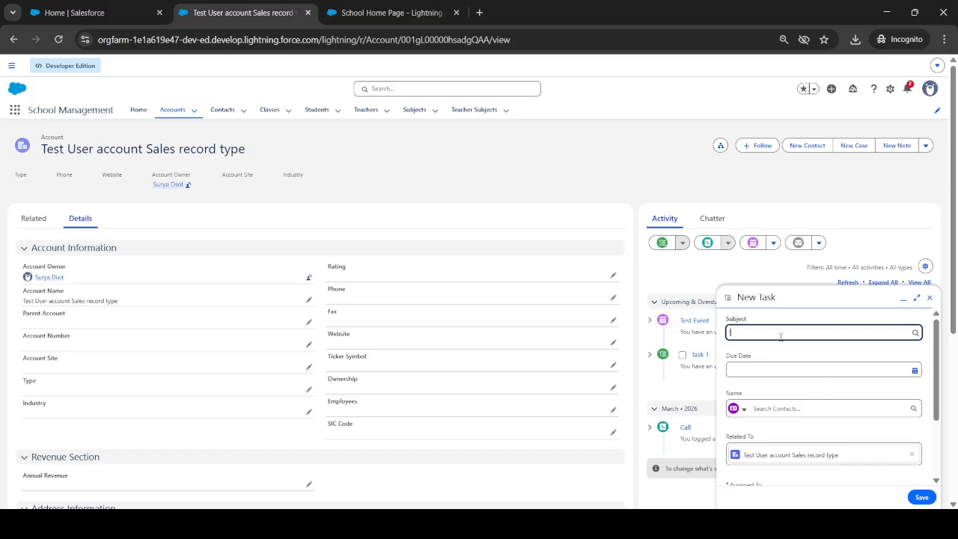
pyautogui.click(777, 329)
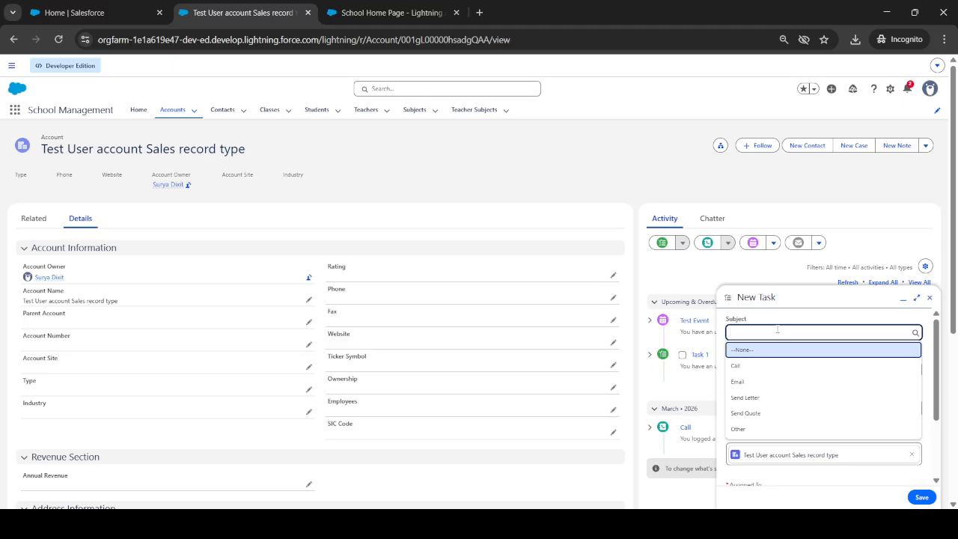
pyautogui.click(764, 433)
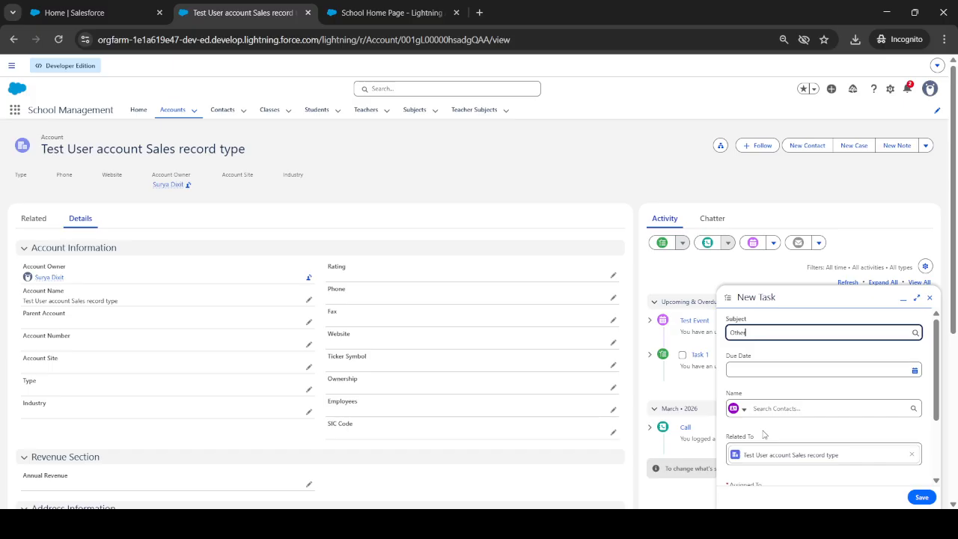
pyautogui.click(753, 335)
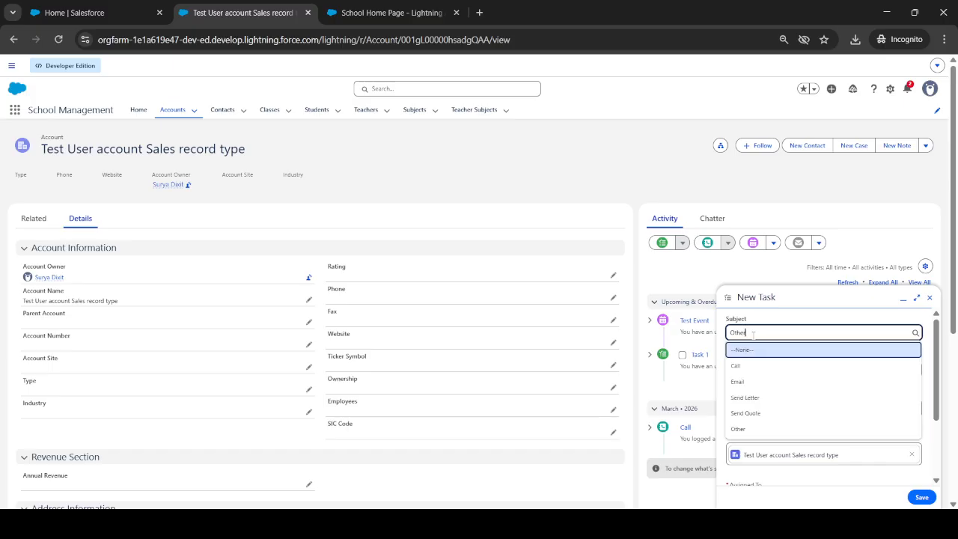
pyautogui.click(750, 385)
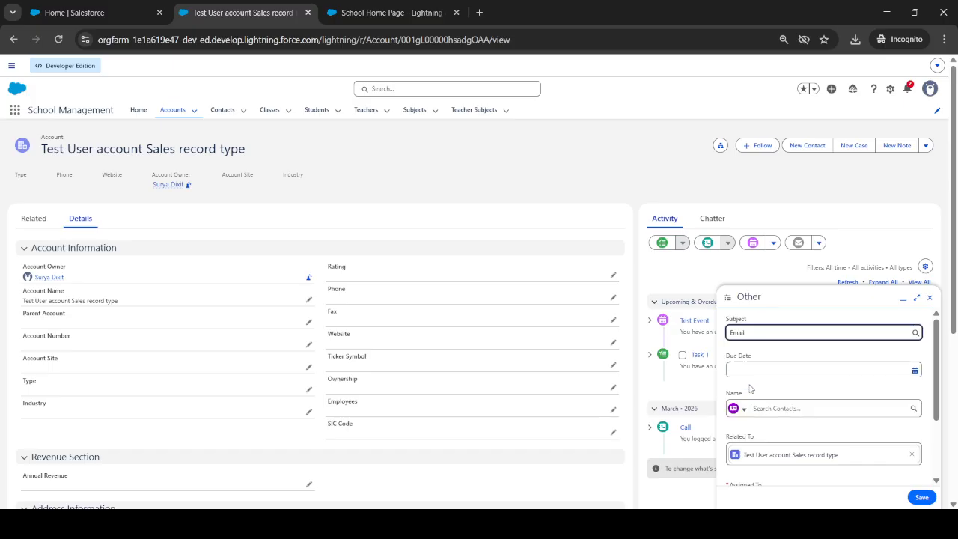
pyautogui.click(757, 376)
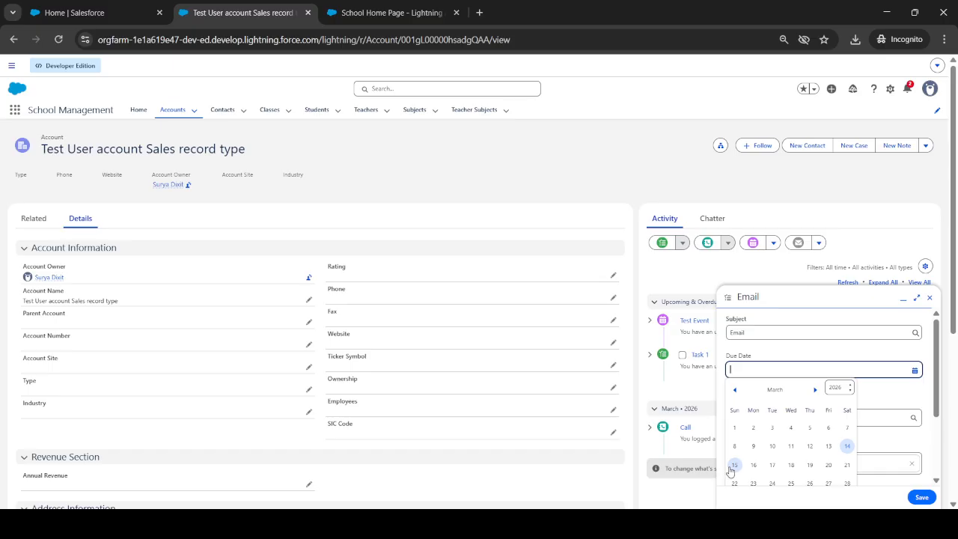
pyautogui.click(730, 467)
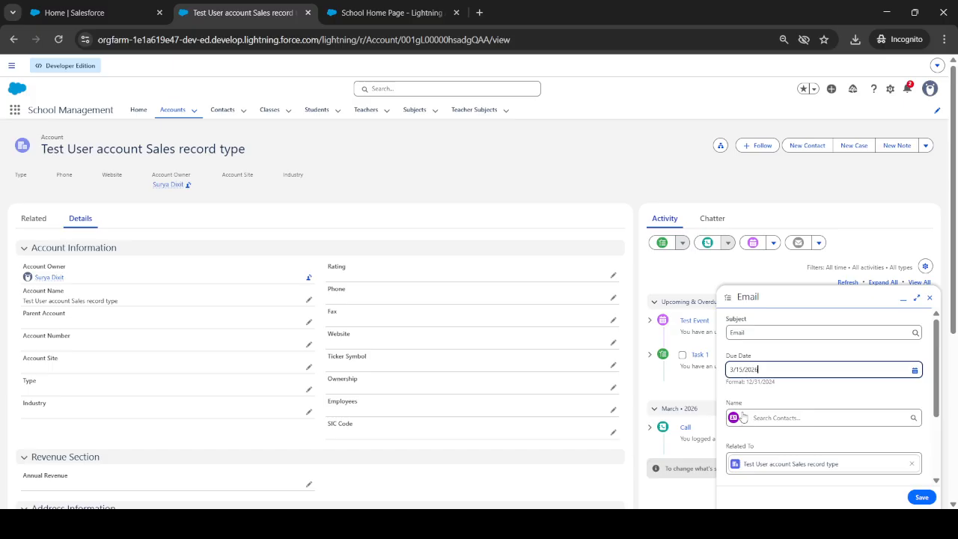
# - Examine the task form's Name lookup object choices and its Related To, Assigned To and Status fields
pyautogui.scroll(-1, 750, 396)
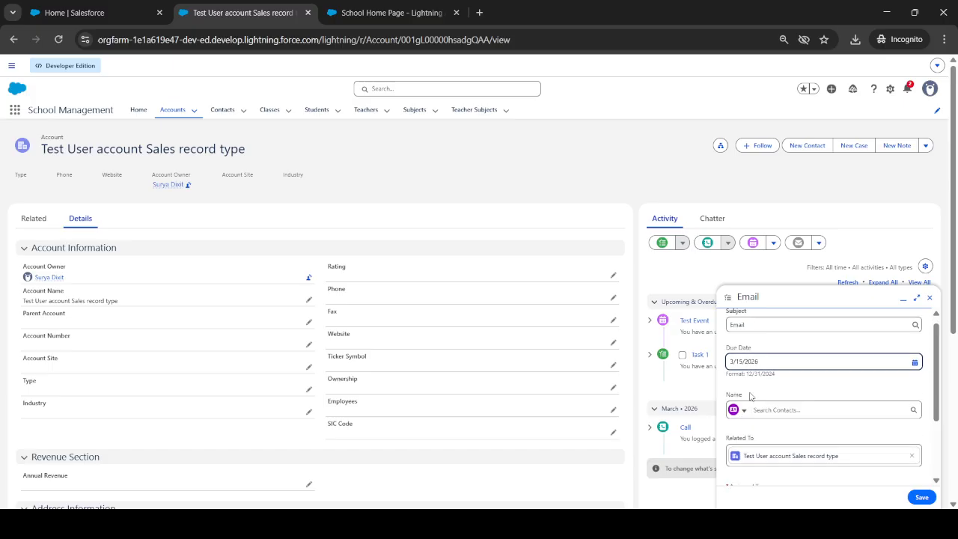
pyautogui.click(744, 401)
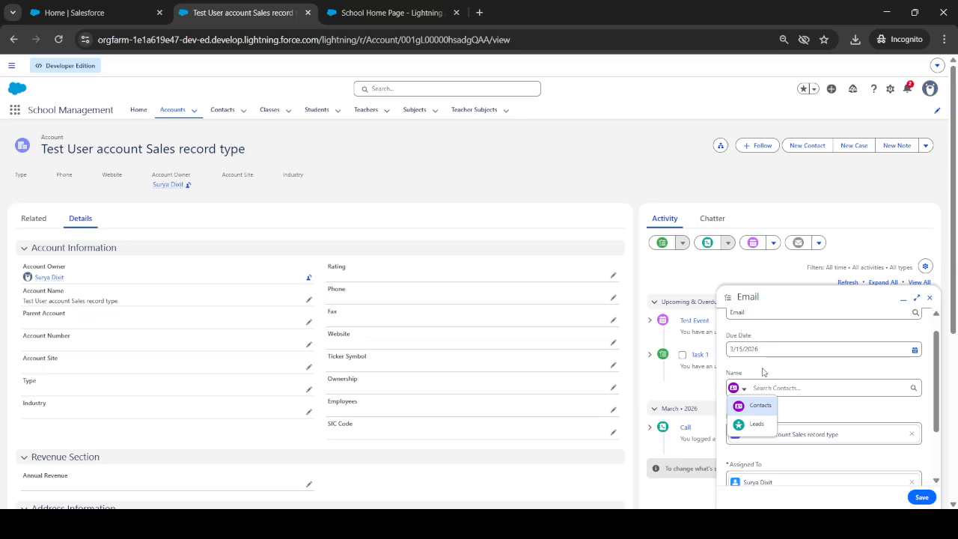
pyautogui.click(763, 372)
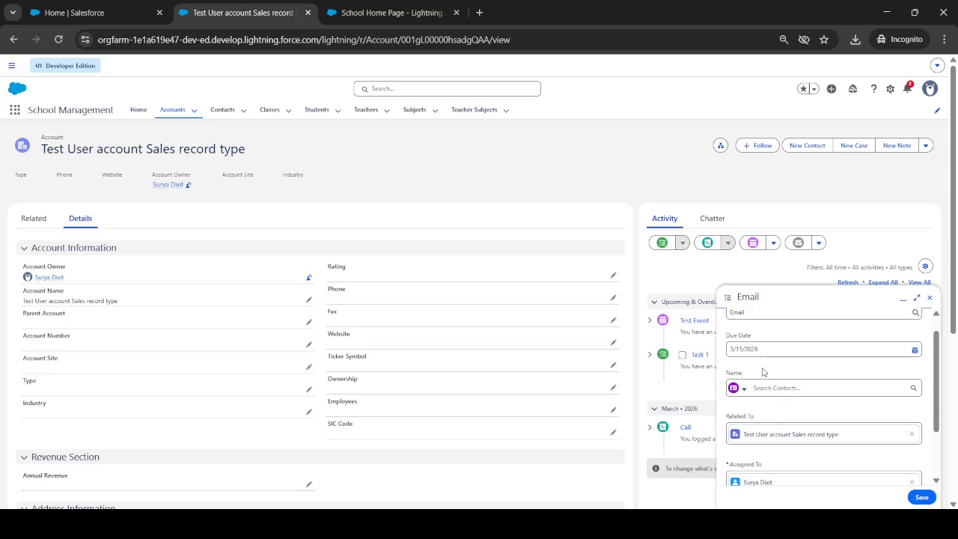
pyautogui.scroll(-2, 754, 428)
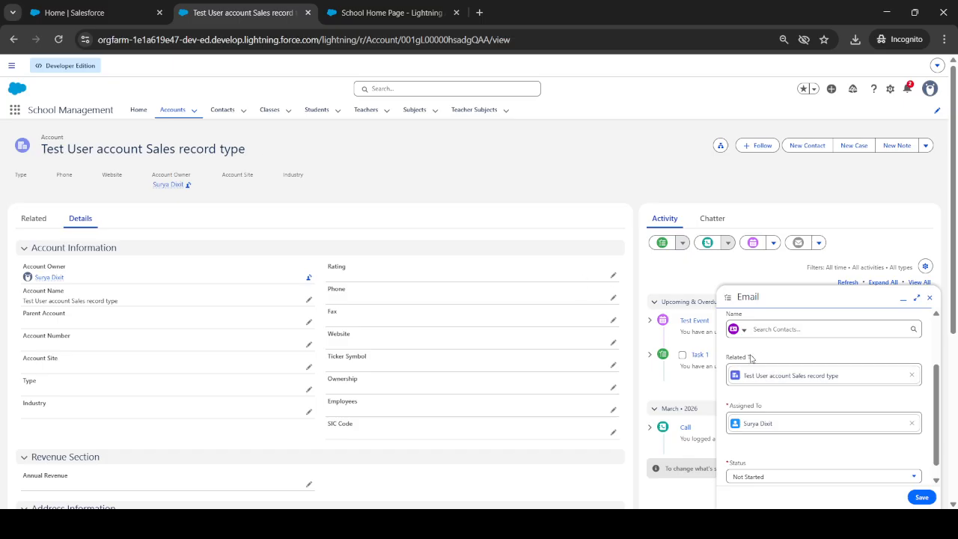
pyautogui.scroll(1, 750, 352)
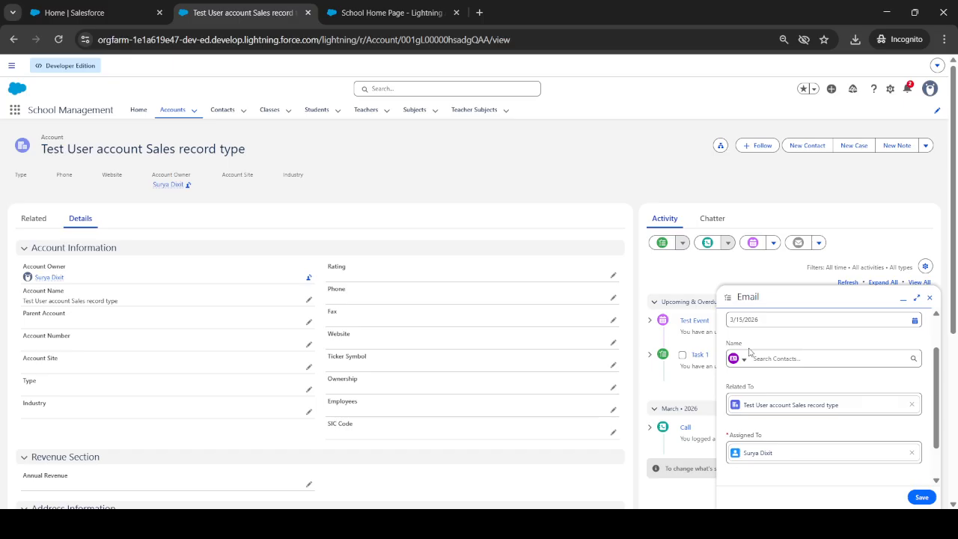
pyautogui.click(744, 363)
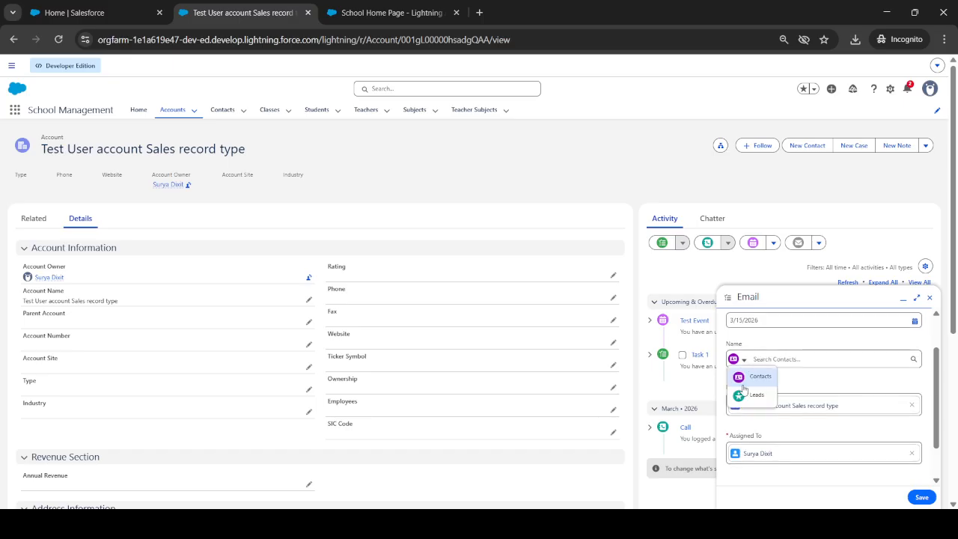
pyautogui.click(762, 345)
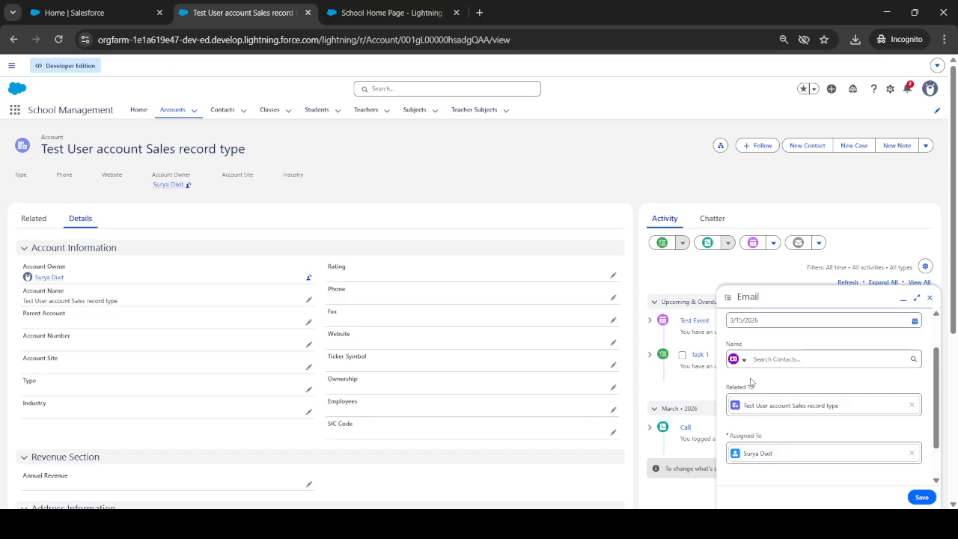
pyautogui.scroll(-2, 750, 380)
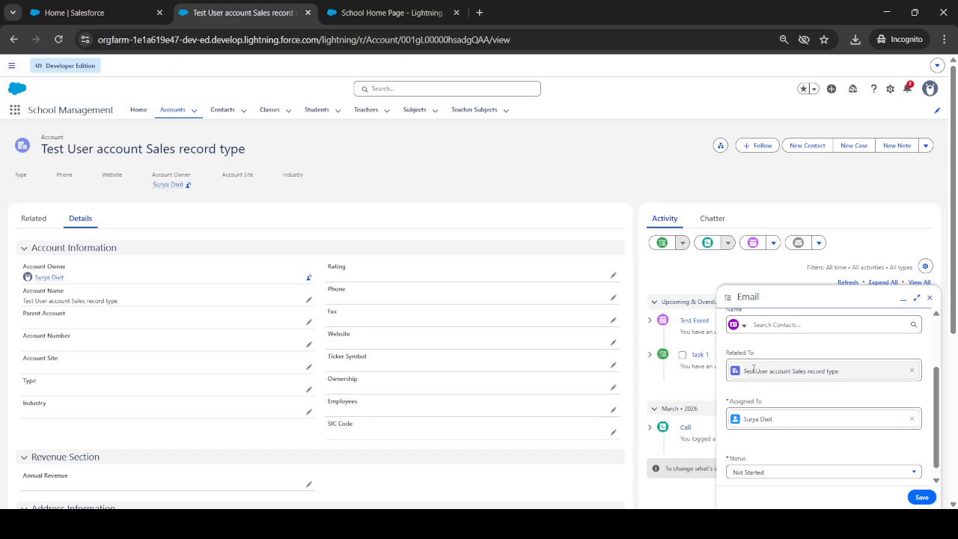
# - Open Setup from the account record and go to the Object Manager
pyautogui.click(890, 89)
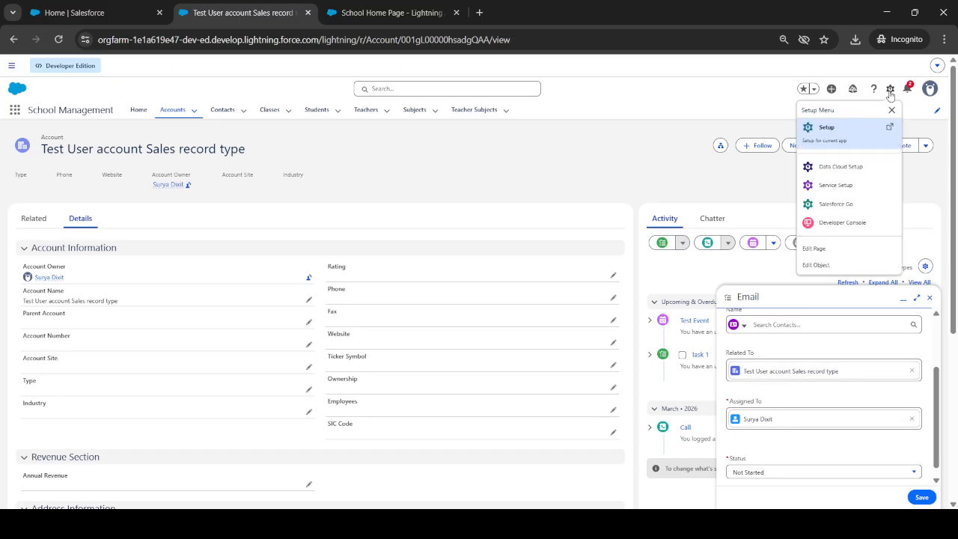
pyautogui.click(825, 139)
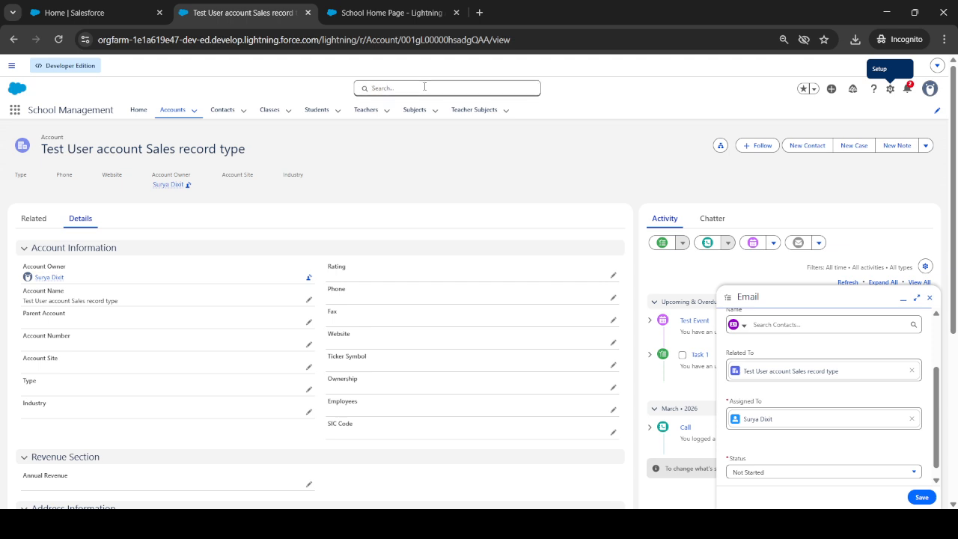
pyautogui.click(891, 90)
pyautogui.click(883, 127)
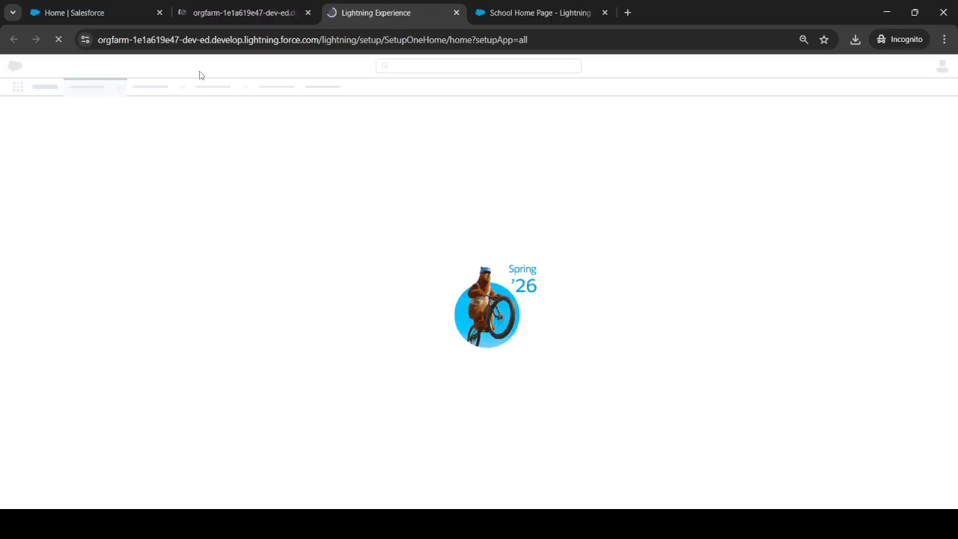
pyautogui.click(241, 14)
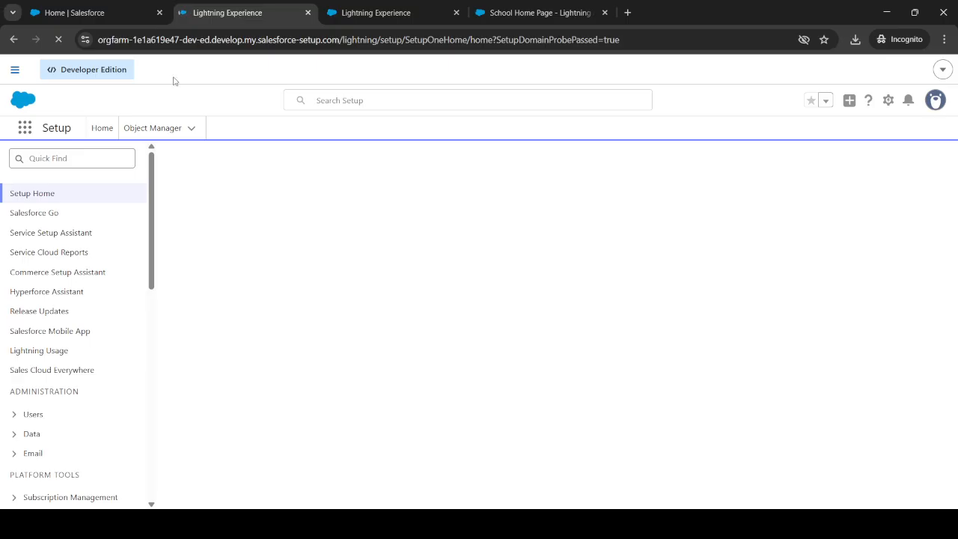
pyautogui.click(147, 131)
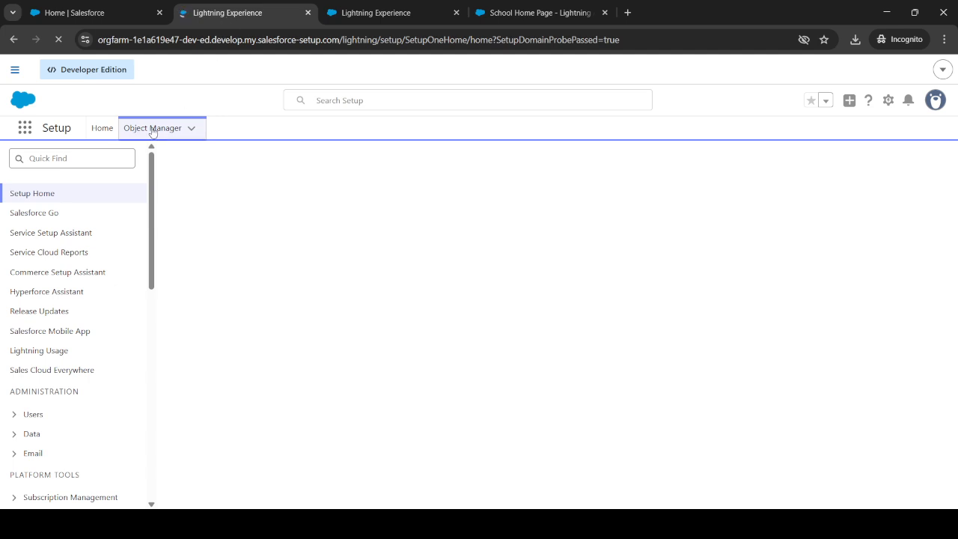
# - Check the Setup Home and Object Manager pages, and return to the School Management home page
pyautogui.click(377, 14)
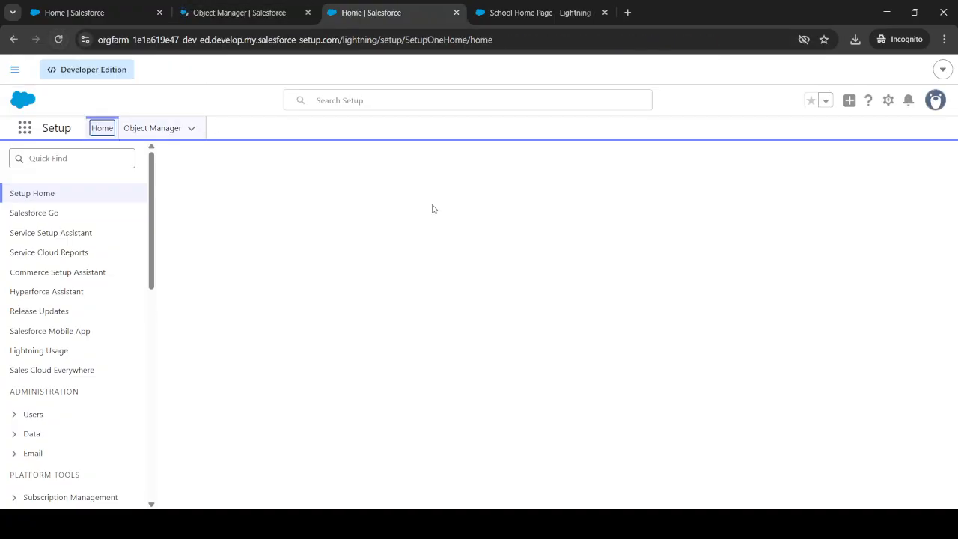
pyautogui.click(250, 18)
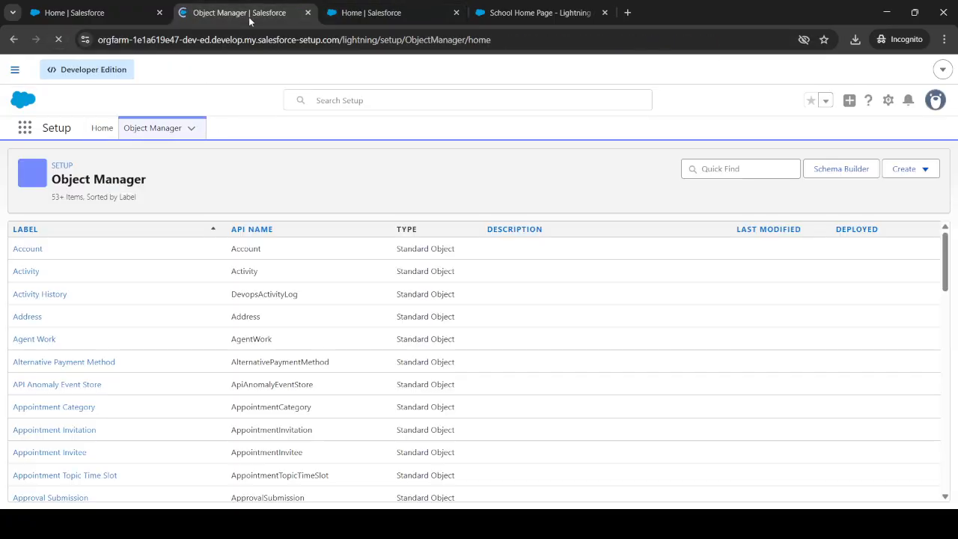
pyautogui.click(348, 14)
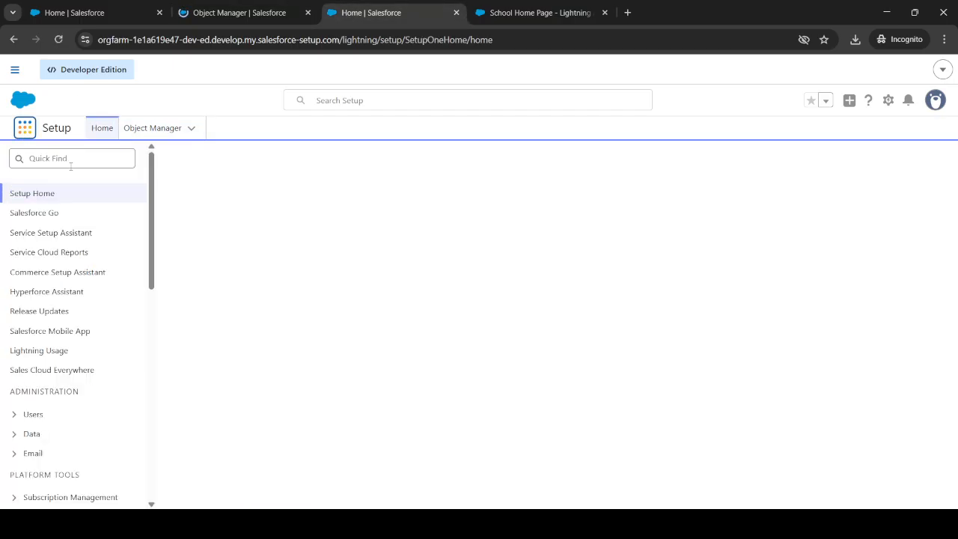
pyautogui.click(83, 15)
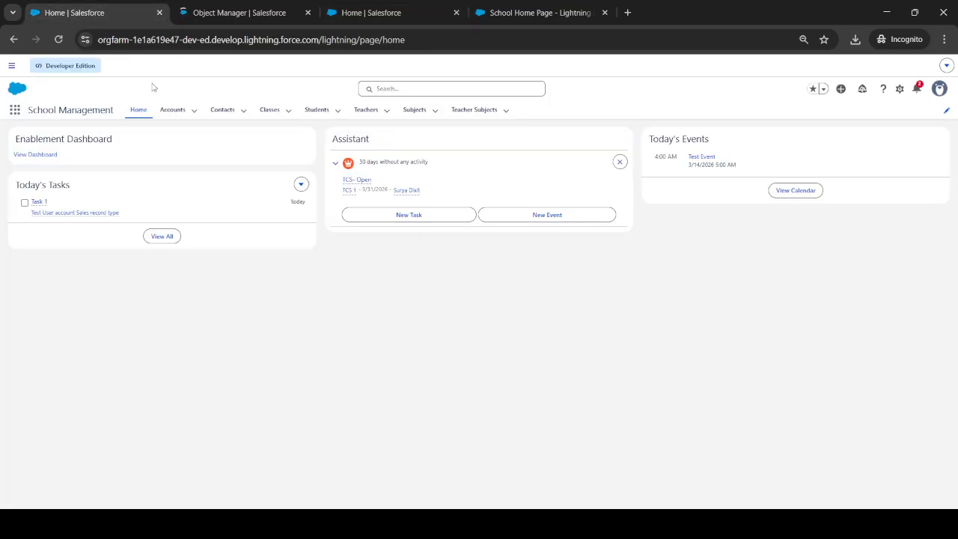
# - Open the account record Test User account Sales record type from the Accounts list and show its details
pyautogui.click(175, 117)
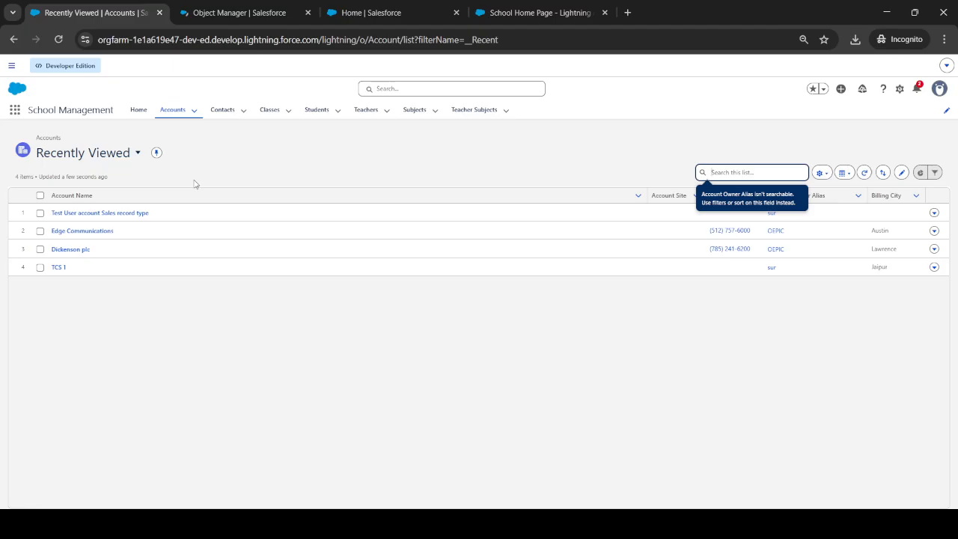
pyautogui.click(95, 214)
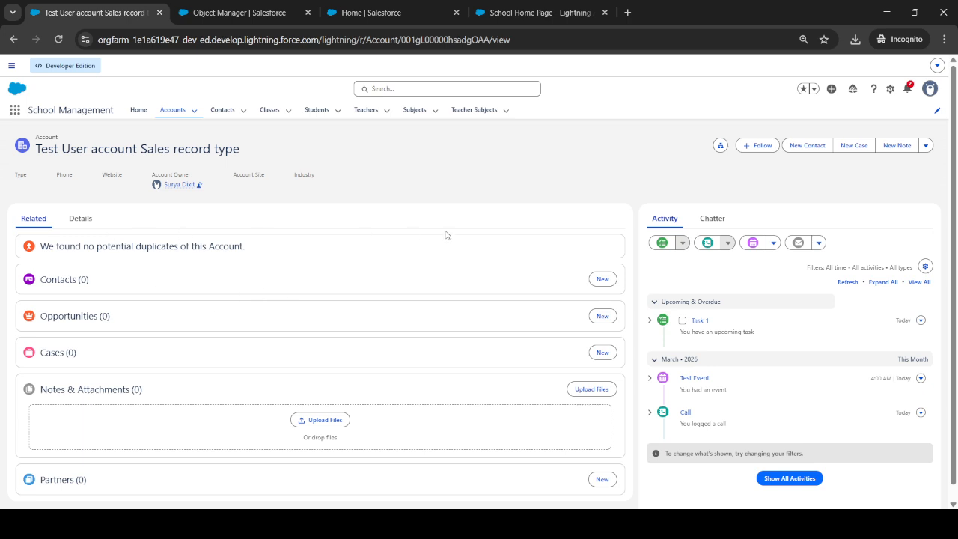
pyautogui.click(80, 218)
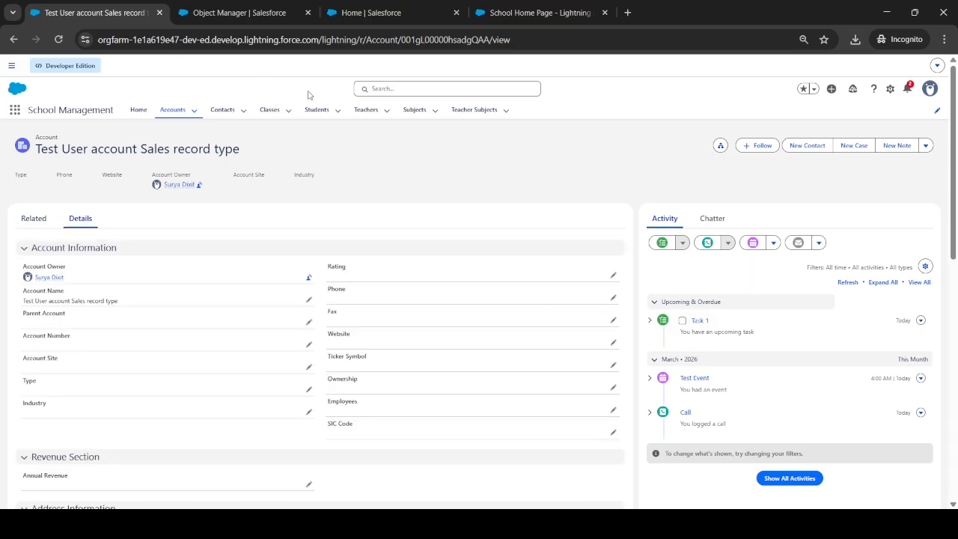
# - Search the Object Manager for task, try to open the Task object, and go back to the full object list
pyautogui.click(247, 13)
pyautogui.click(730, 172)
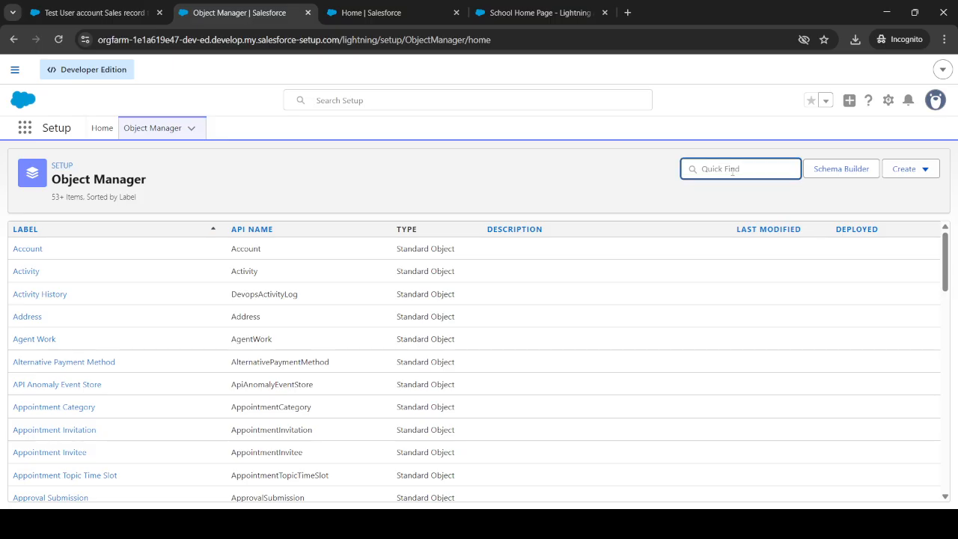
pyautogui.write('task')
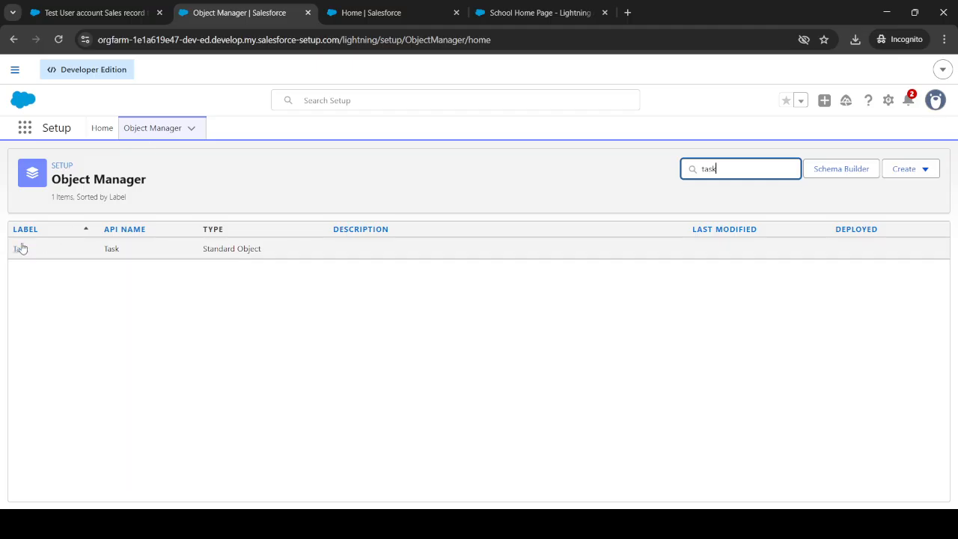
pyautogui.click(22, 247)
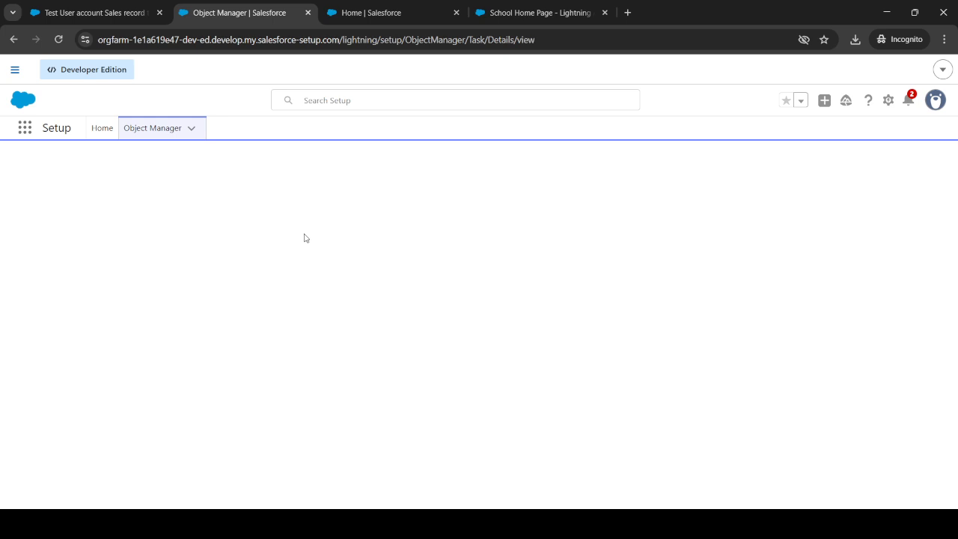
pyautogui.click(100, 130)
pyautogui.click(164, 131)
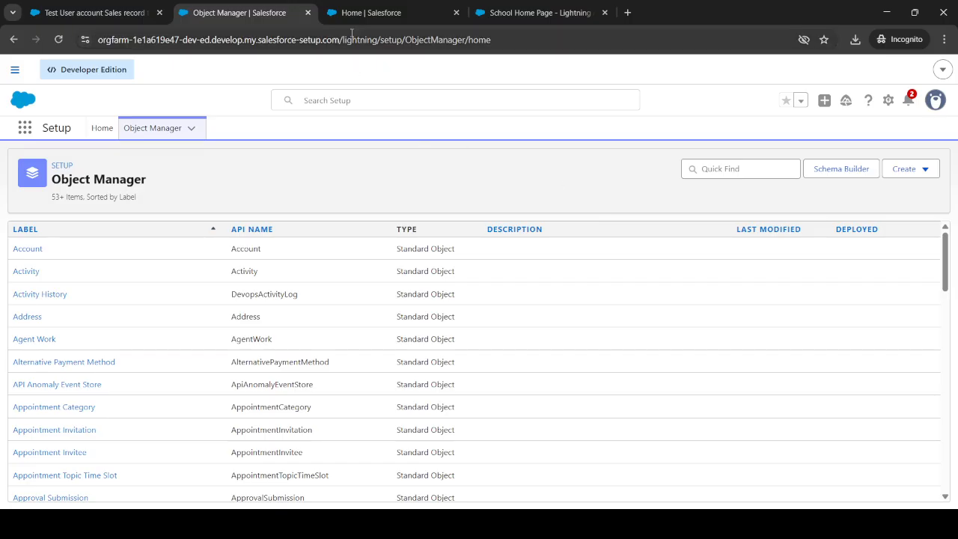
pyautogui.click(365, 15)
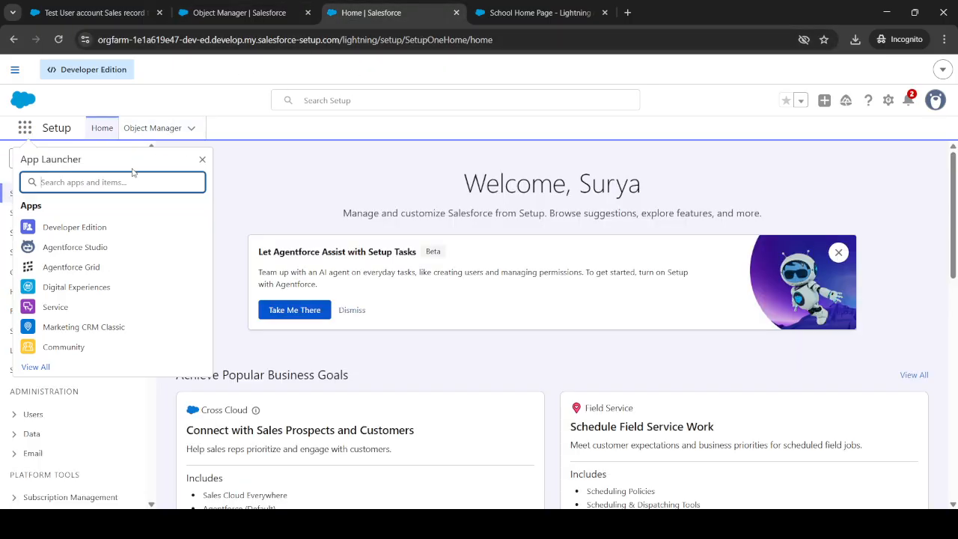
pyautogui.click(211, 13)
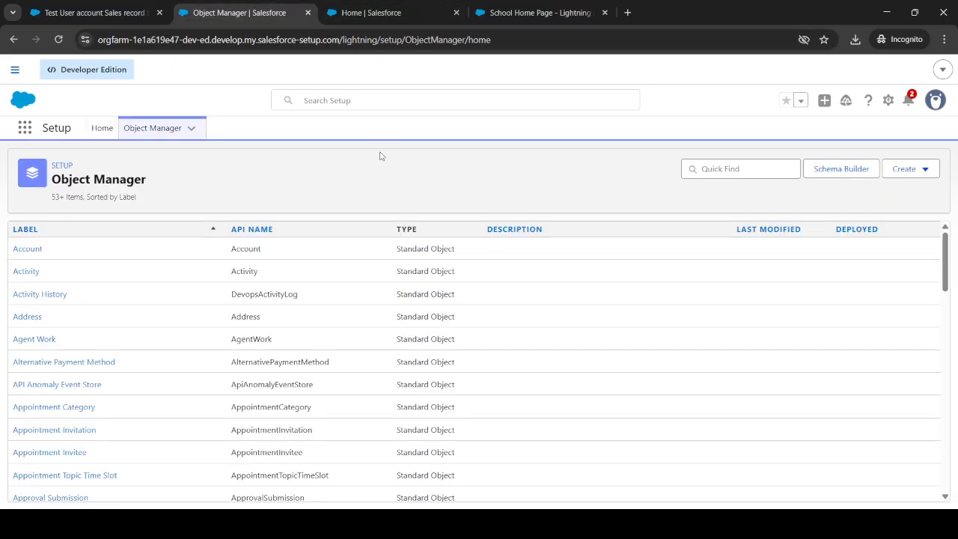
# - Find the Task object in the Object Manager by searching for task and open its Fields & Relationships
pyautogui.click(719, 168)
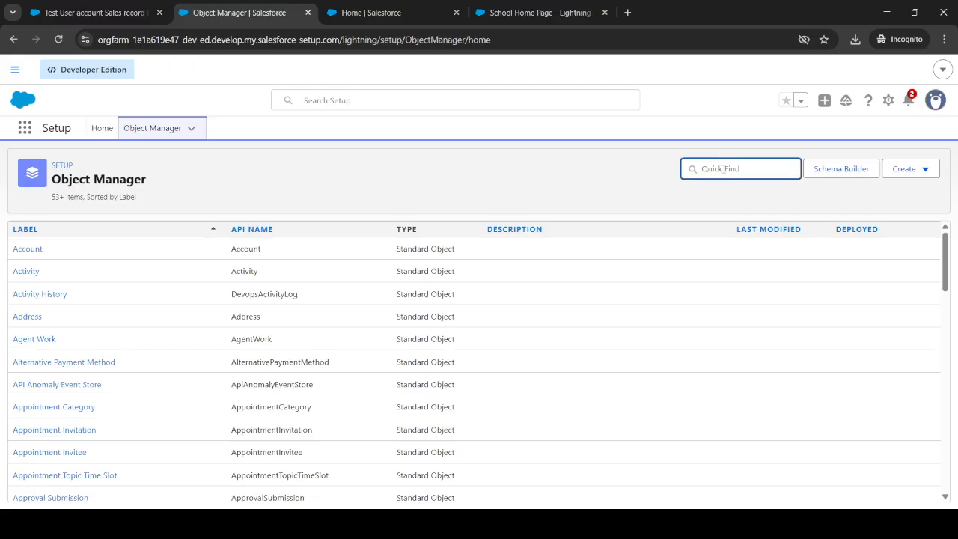
pyautogui.write('task')
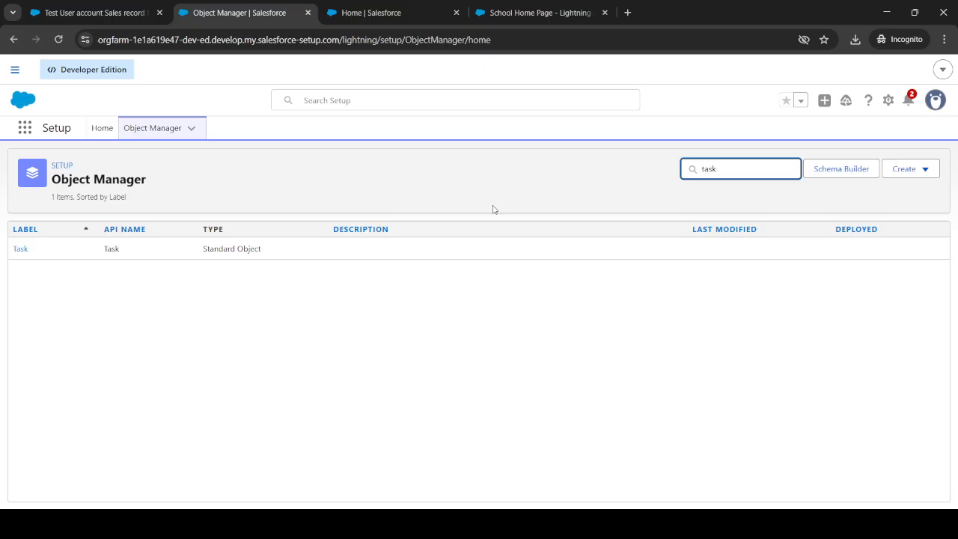
pyautogui.click(20, 249)
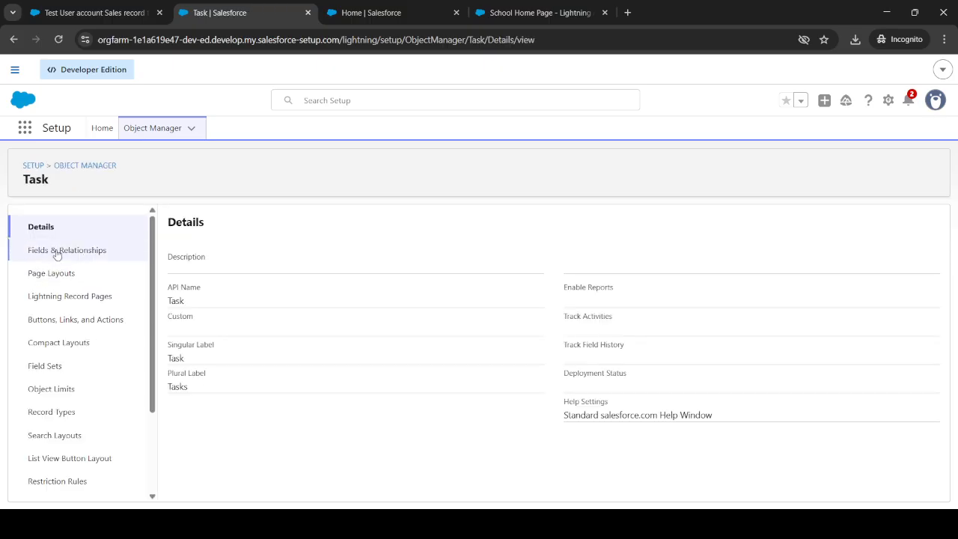
pyautogui.click(64, 250)
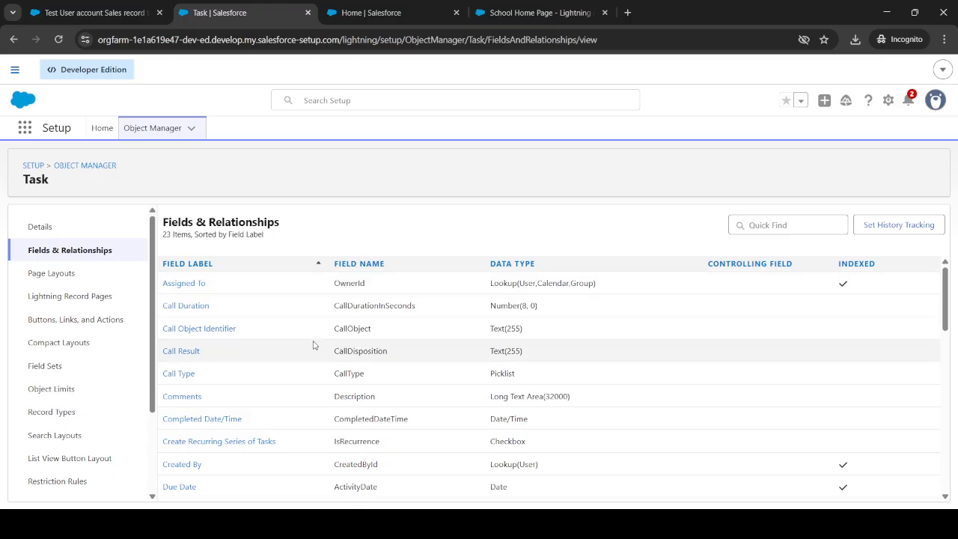
# - Examine the Task fields list, focusing on the Name field's API name and its lookup data type
pyautogui.scroll(-1, 314, 344)
pyautogui.scroll(1, 314, 344)
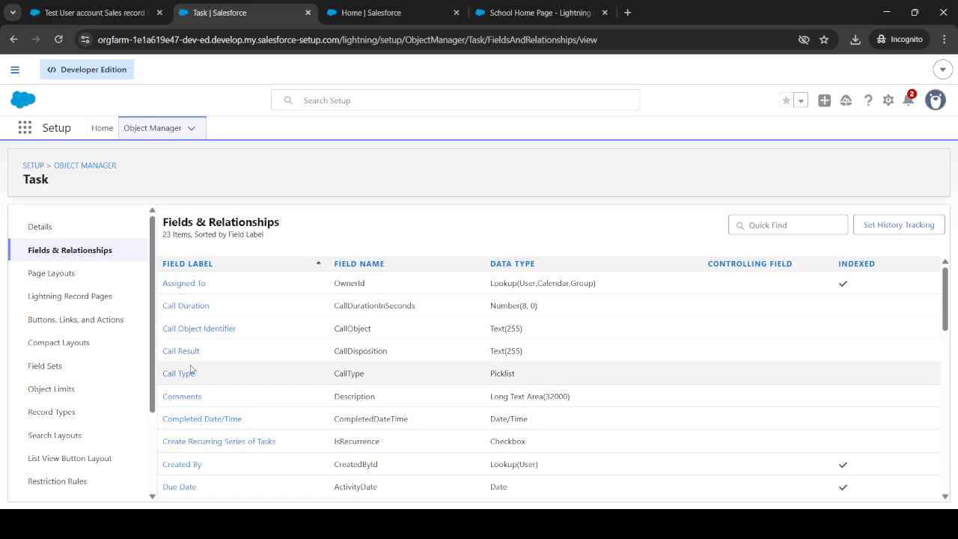
pyautogui.scroll(-3, 334, 316)
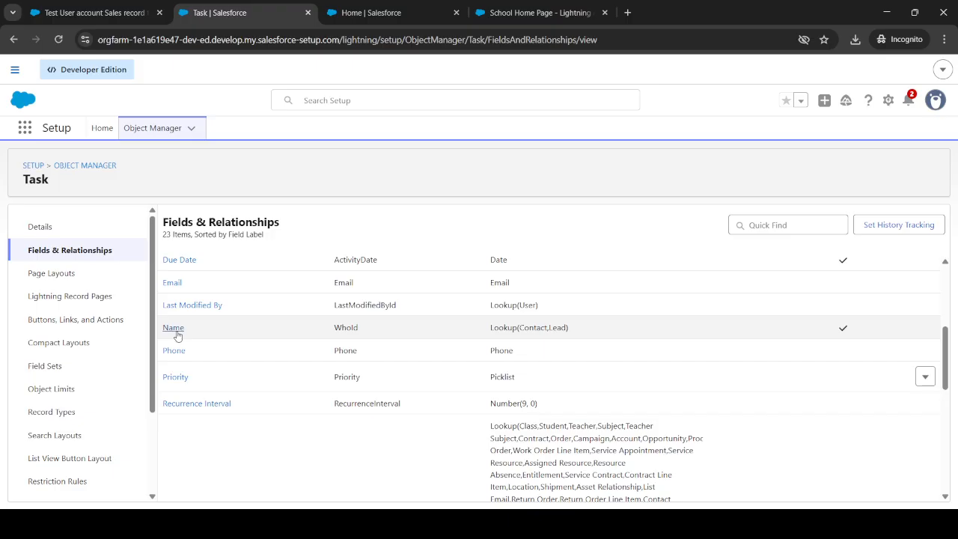
pyautogui.moveTo(361, 329); pyautogui.dragTo(332, 330)
pyautogui.moveTo(580, 333); pyautogui.dragTo(479, 333)
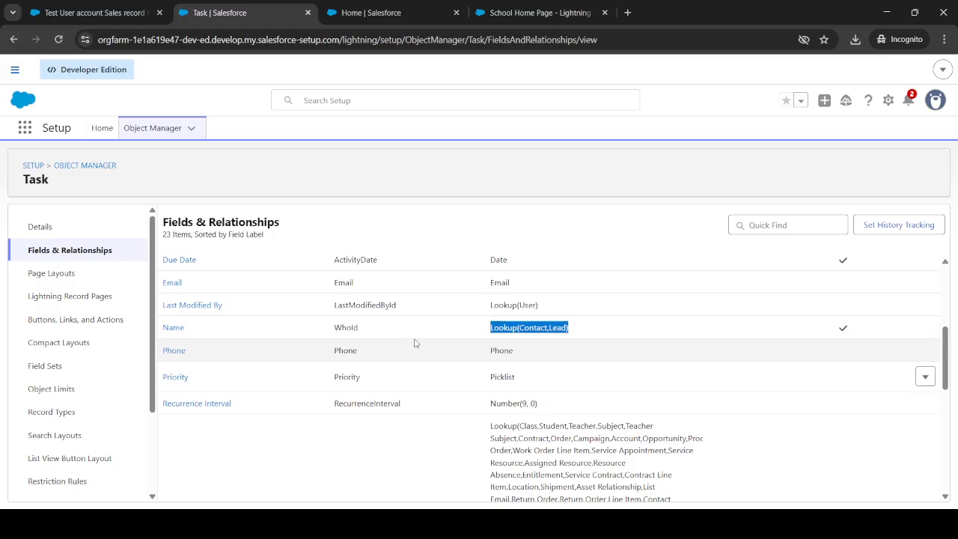
# - Examine the Related To field's API name and the objects listed in its lookup data type
pyautogui.scroll(-1, 304, 367)
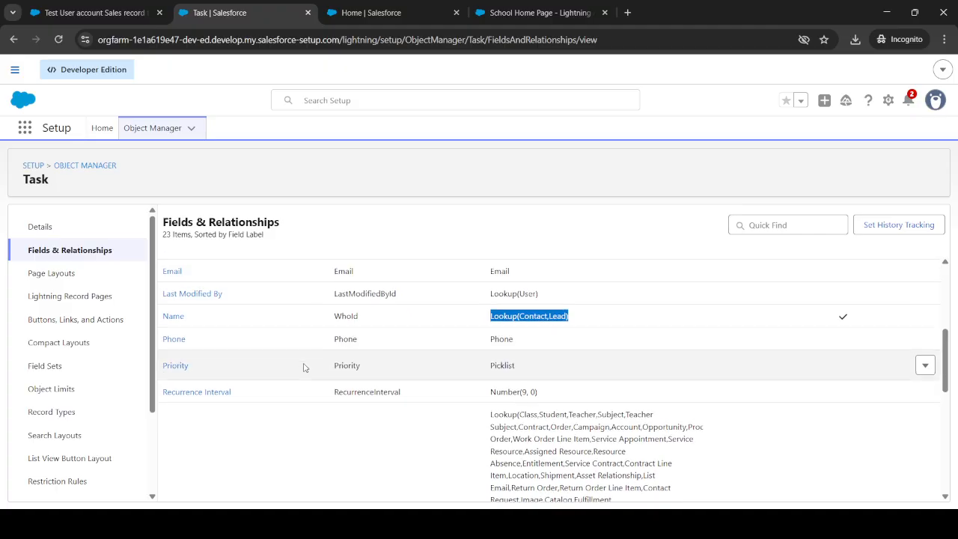
pyautogui.scroll(-3, 303, 368)
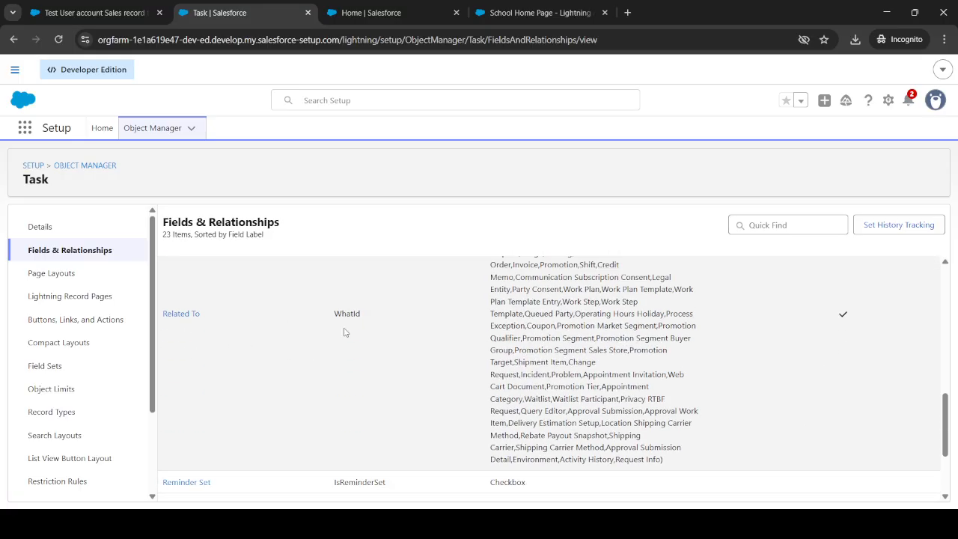
pyautogui.scroll(2, 421, 361)
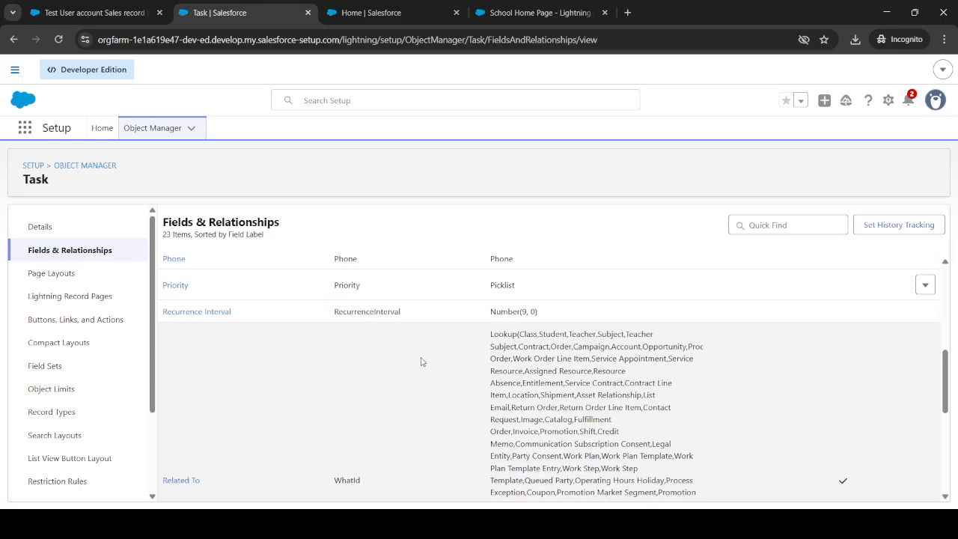
pyautogui.scroll(-1, 421, 362)
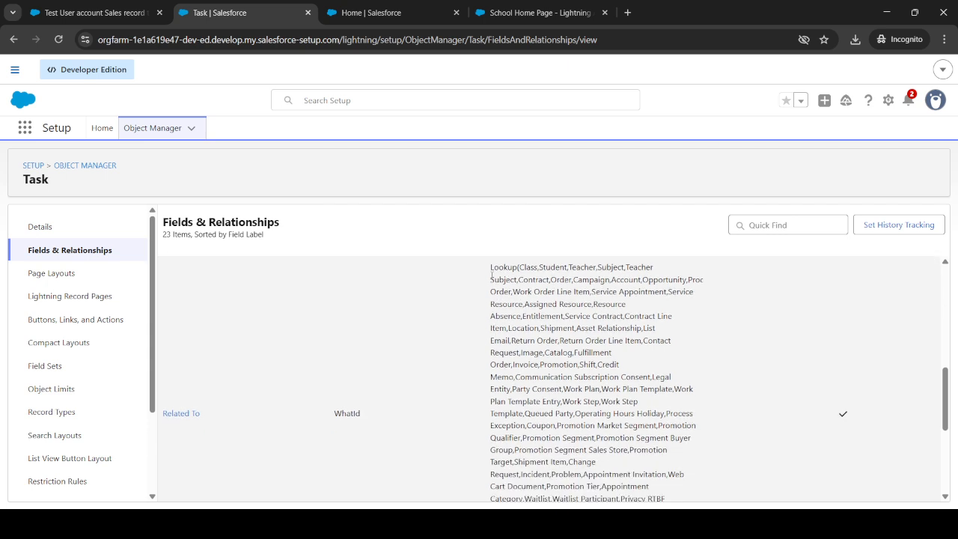
pyautogui.moveTo(502, 267); pyautogui.dragTo(607, 425)
pyautogui.scroll(-1, 606, 425)
pyautogui.moveTo(551, 404); pyautogui.dragTo(558, 389)
pyautogui.scroll(-1, 558, 388)
pyautogui.click(542, 387)
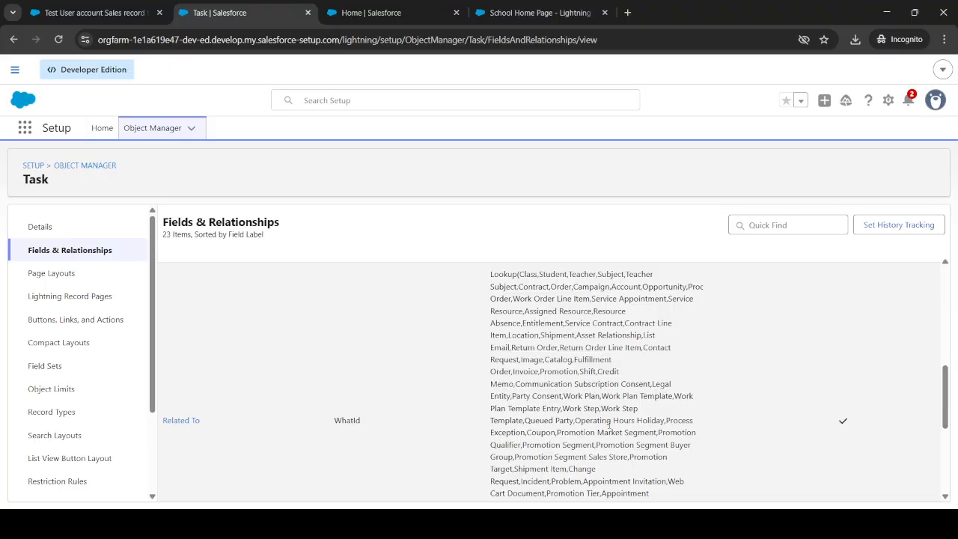
# - Search the page for account within the Related To lookup objects and check the remaining Task fields
pyautogui.hotkey('ctrl', 'f')
pyautogui.write('account')
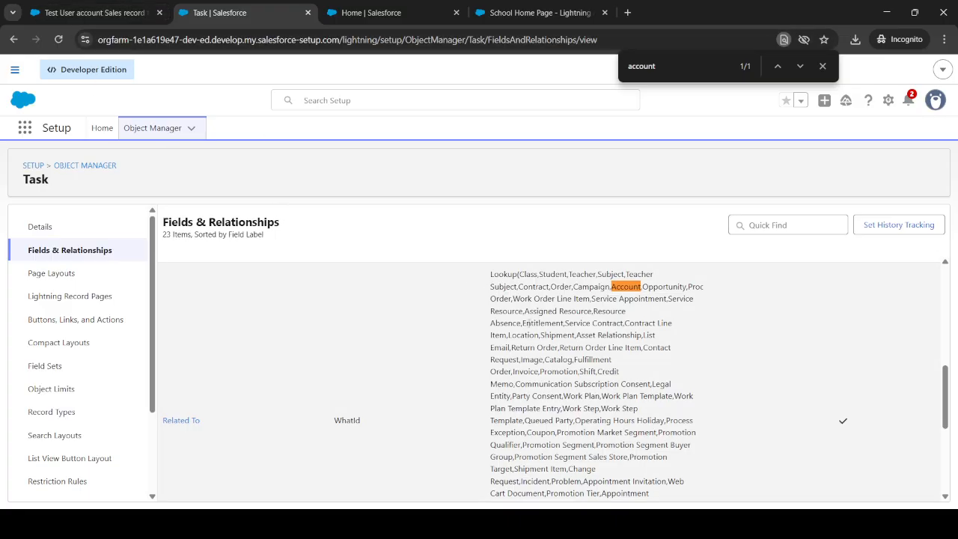
pyautogui.scroll(-3, 529, 323)
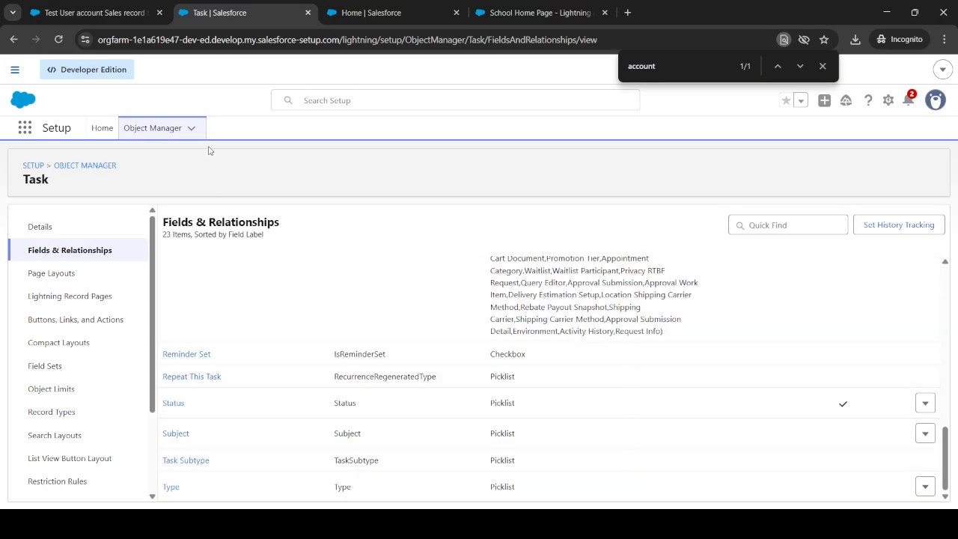
# - Return to the account record and start a new task with the subject Email and the due date 3/15/2026
pyautogui.click(75, 17)
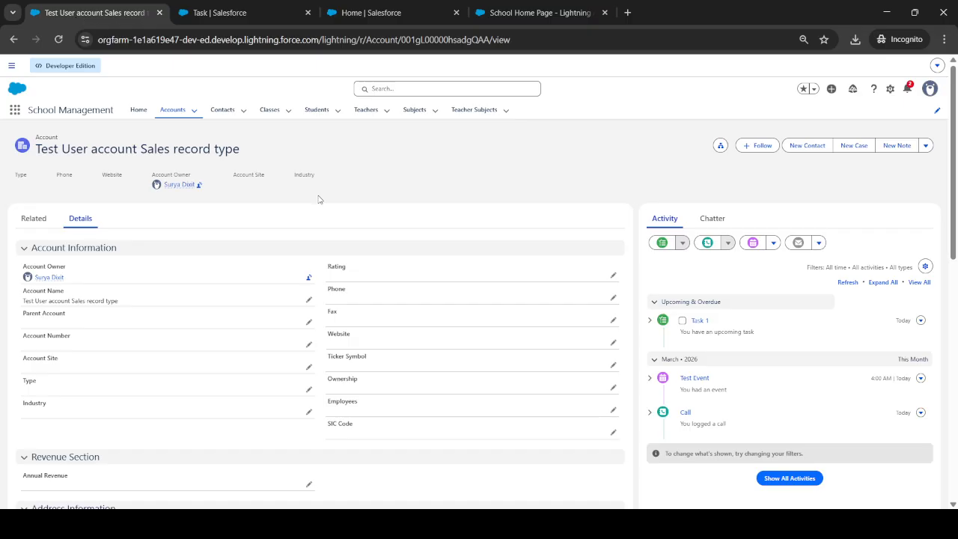
pyautogui.click(662, 243)
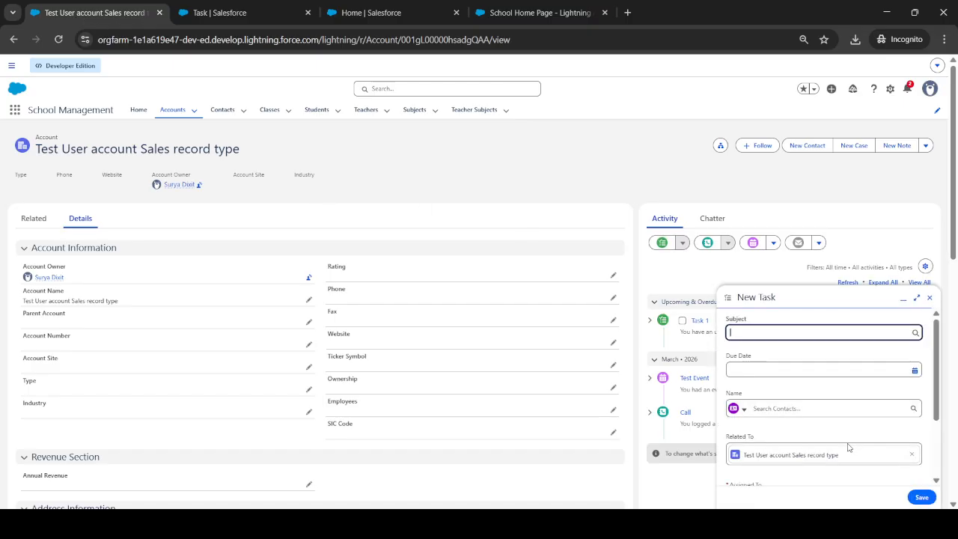
pyautogui.click(783, 332)
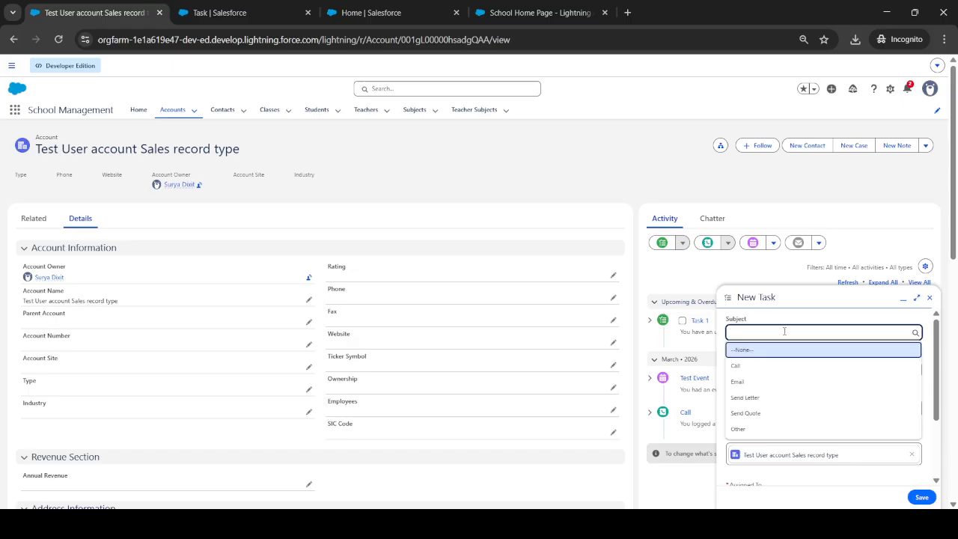
pyautogui.click(758, 382)
pyautogui.click(763, 369)
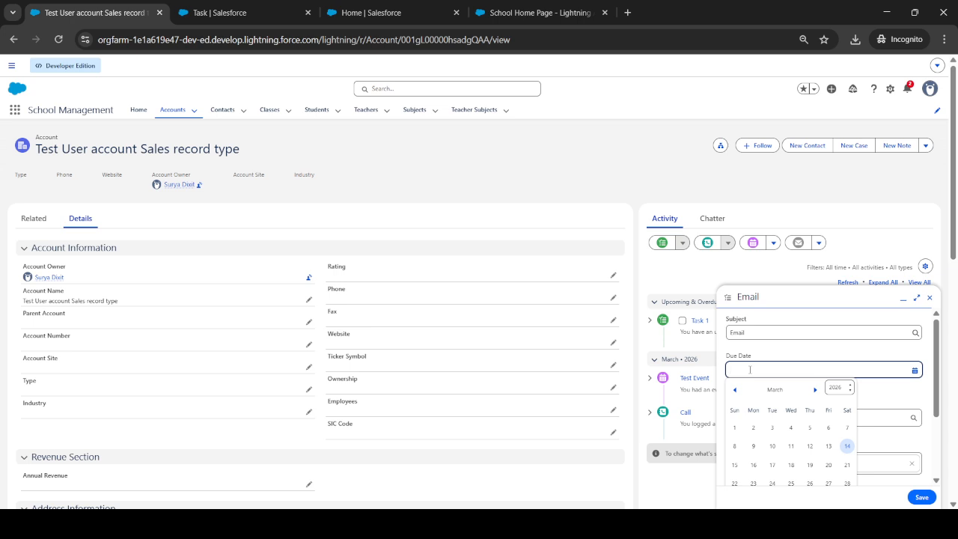
pyautogui.click(734, 465)
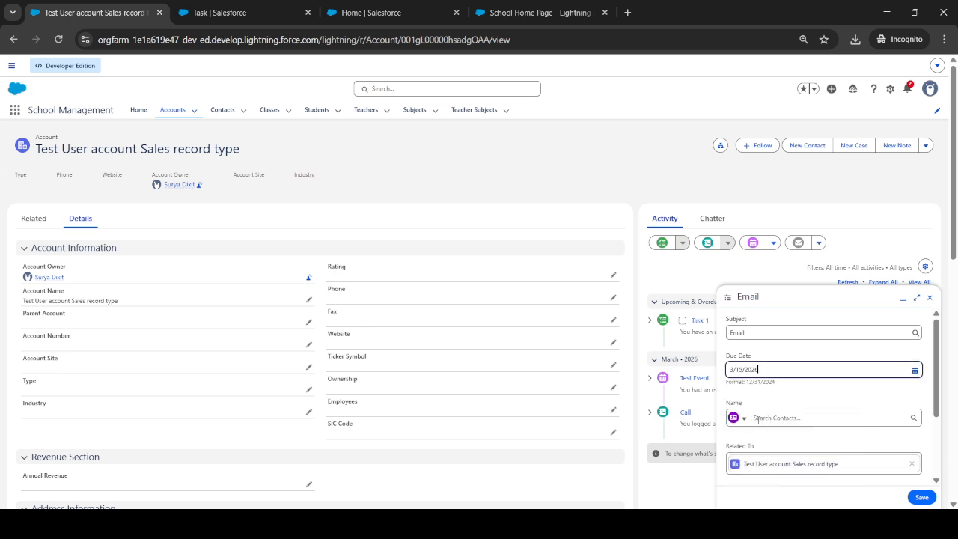
# - Review the task's Name lookup objects and Status options, keep the status Not Started, and save the task
pyautogui.click(744, 419)
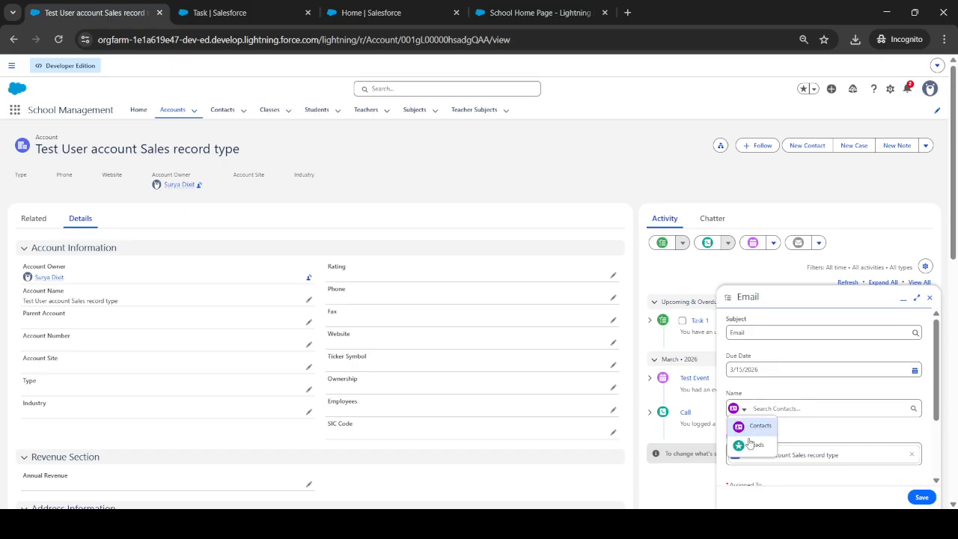
pyautogui.click(769, 386)
pyautogui.scroll(-3, 753, 400)
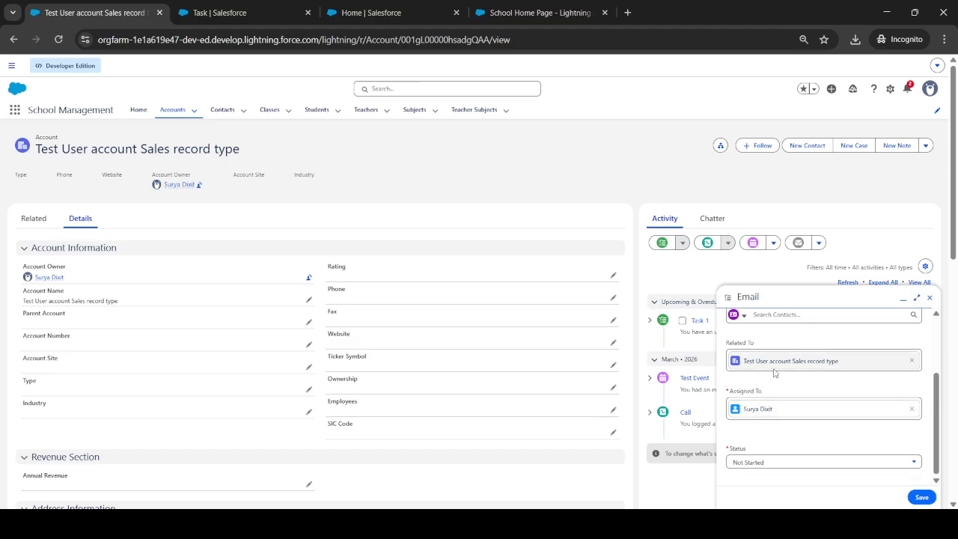
pyautogui.scroll(-1, 775, 373)
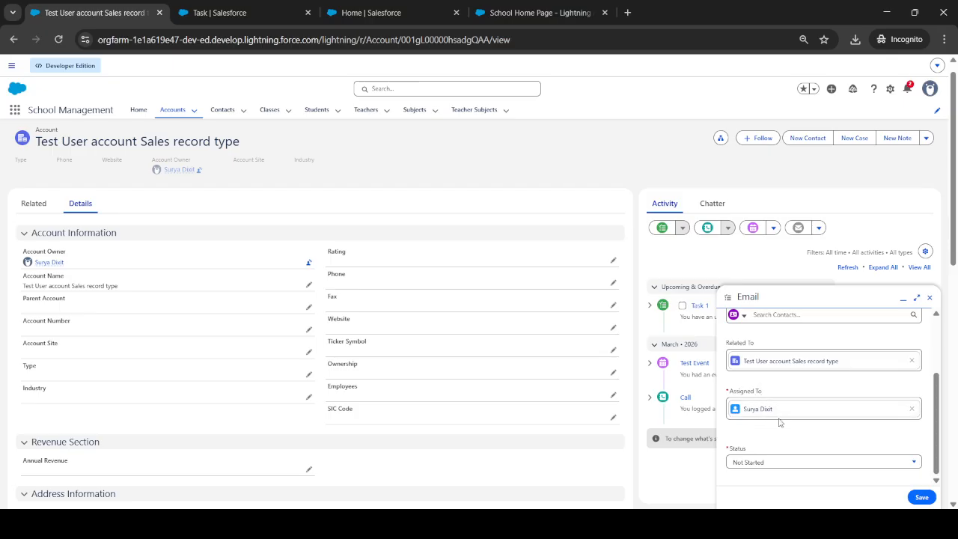
pyautogui.click(776, 465)
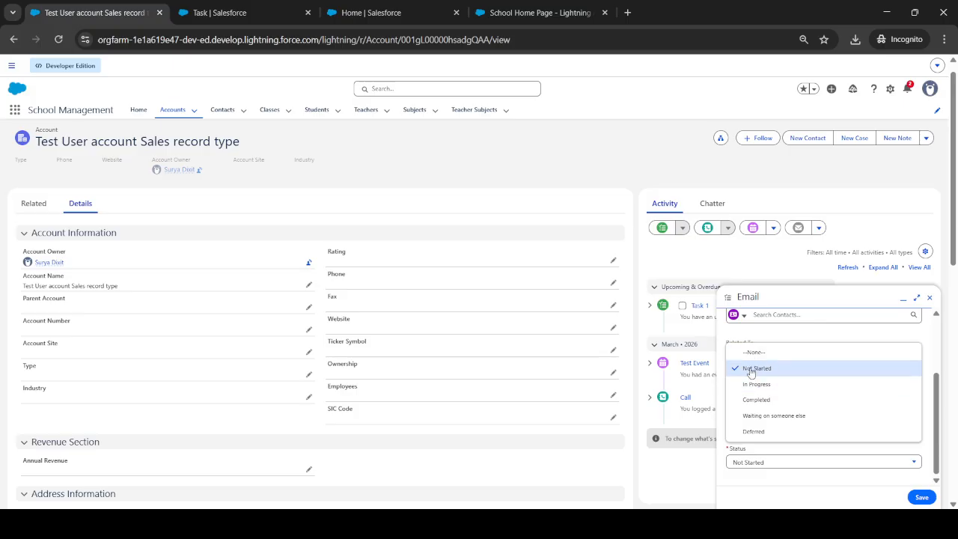
pyautogui.click(924, 496)
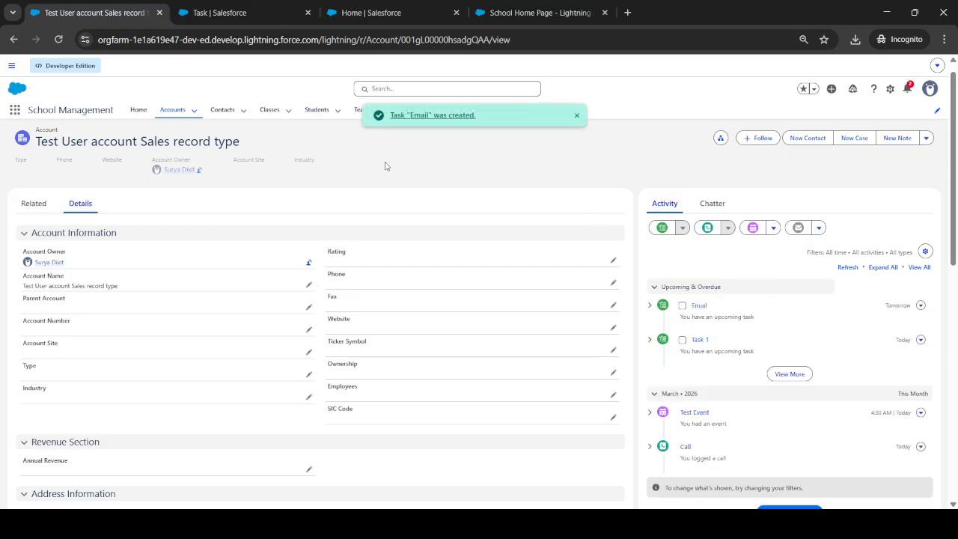
# - Switch to the Setup Home page and open the App Launcher there
pyautogui.click(204, 15)
pyautogui.click(97, 15)
pyautogui.click(335, 21)
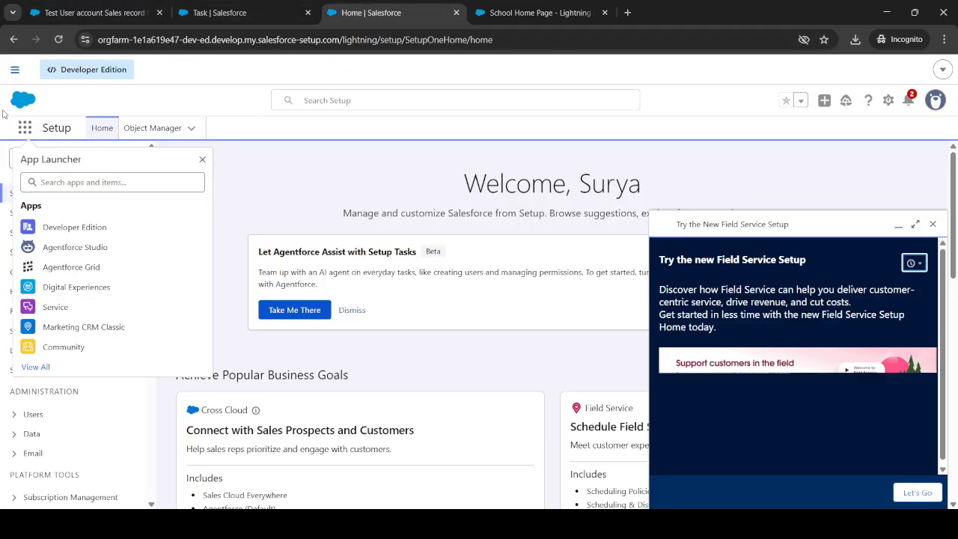
pyautogui.click(25, 128)
pyautogui.click(24, 128)
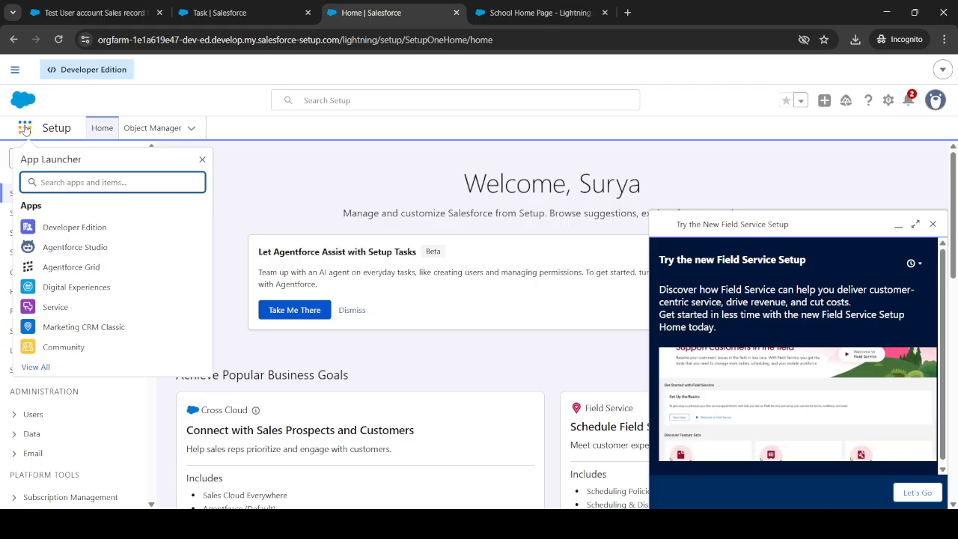
# - Open the School Management app from the App Launcher and reload its Home page
pyautogui.write('scho')
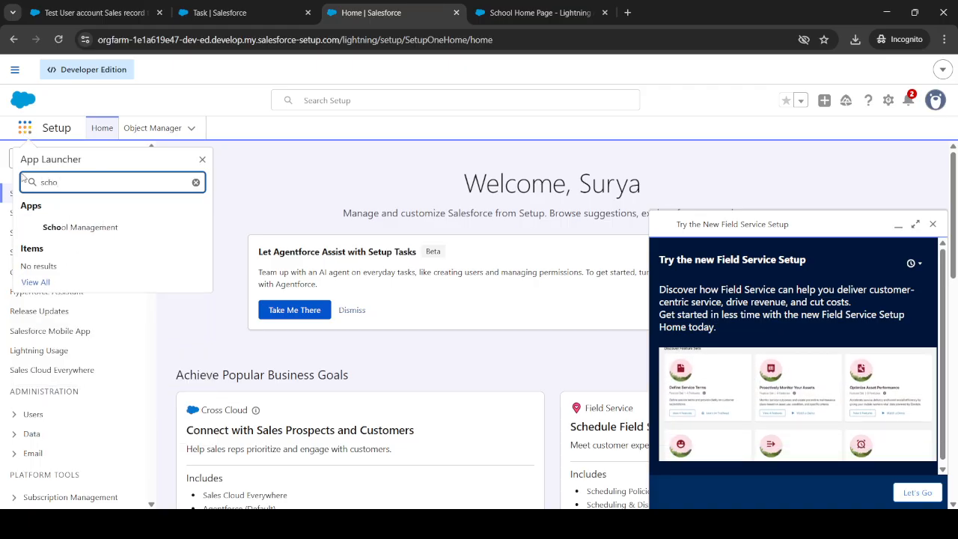
pyautogui.click(72, 231)
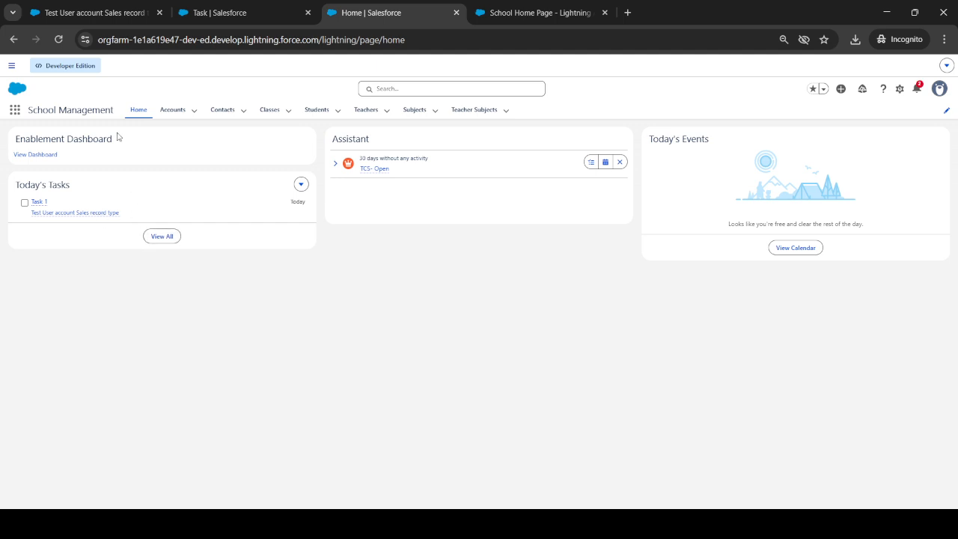
pyautogui.click(64, 42)
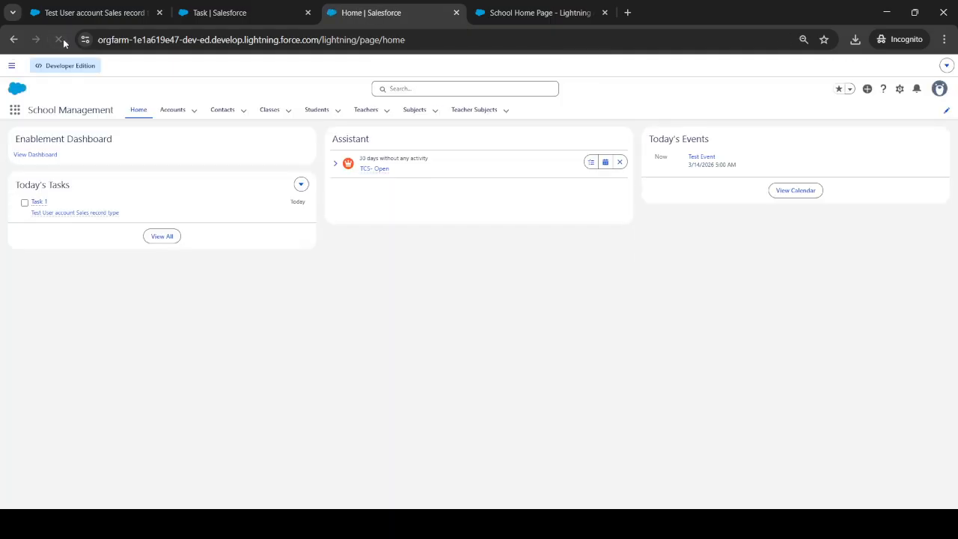
# - View all tasks from Today's Tasks, check the details of Task 1, and return to the Home page
pyautogui.click(171, 240)
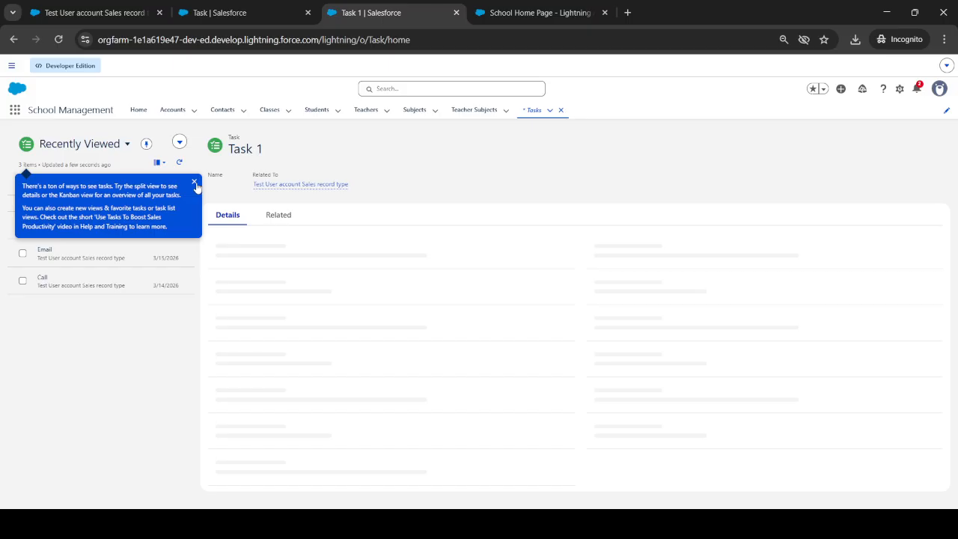
pyautogui.click(194, 182)
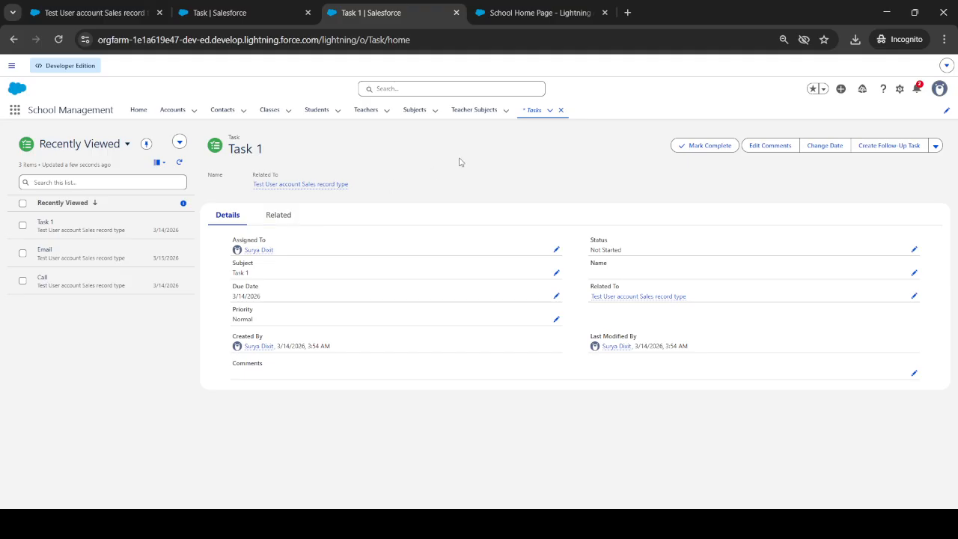
pyautogui.click(138, 111)
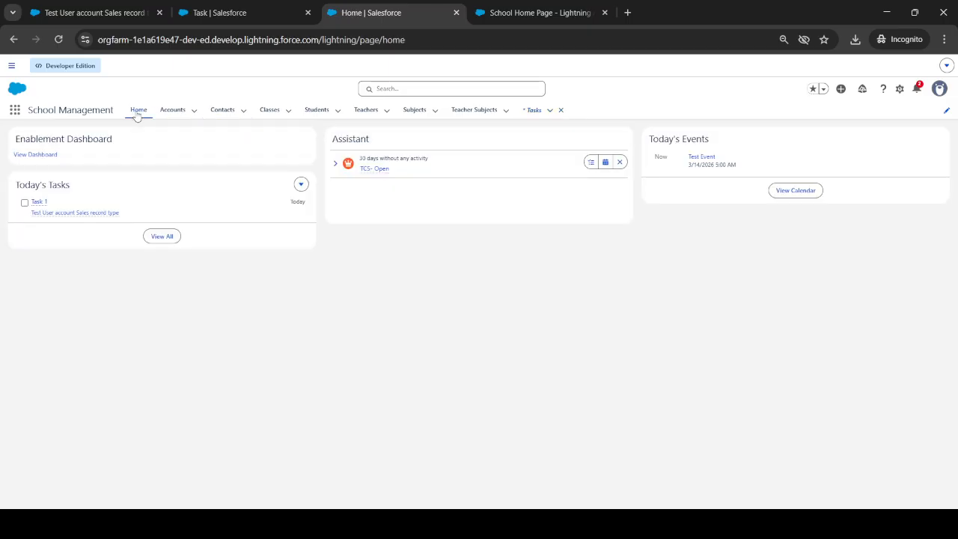
pyautogui.moveTo(90, 216)
# - Return to the Object Manager in Setup, search for event, and open the Event object's Fields & Relationships
pyautogui.click(233, 14)
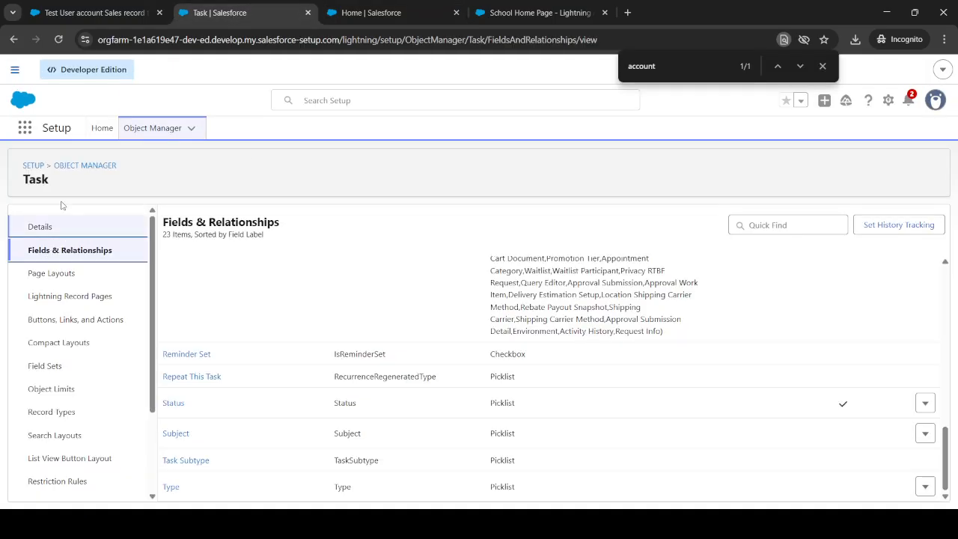
pyautogui.click(79, 167)
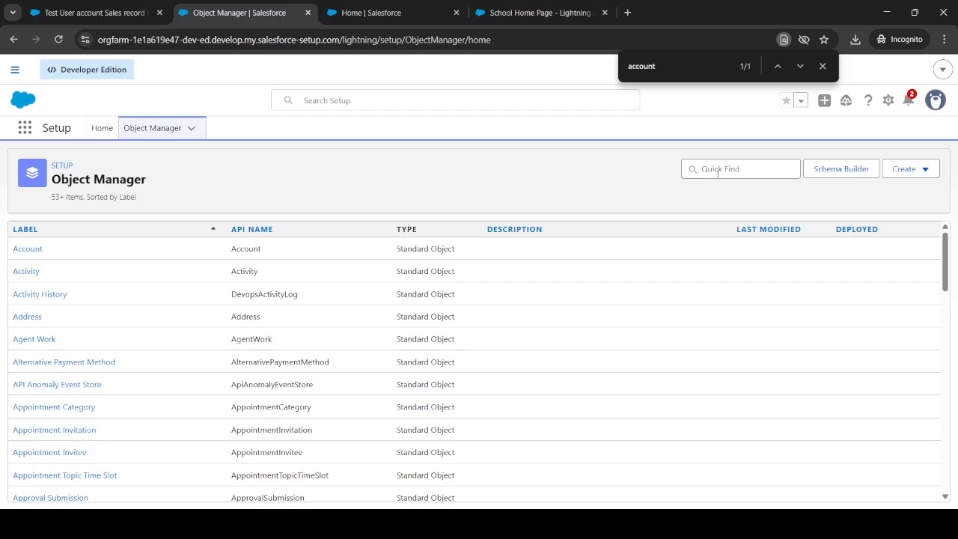
pyautogui.click(718, 171)
pyautogui.write('event')
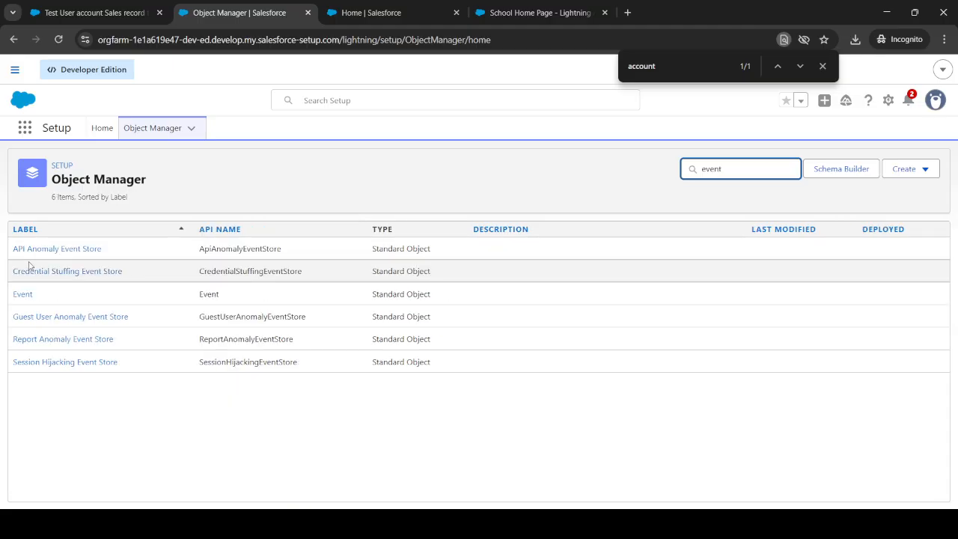
pyautogui.click(23, 294)
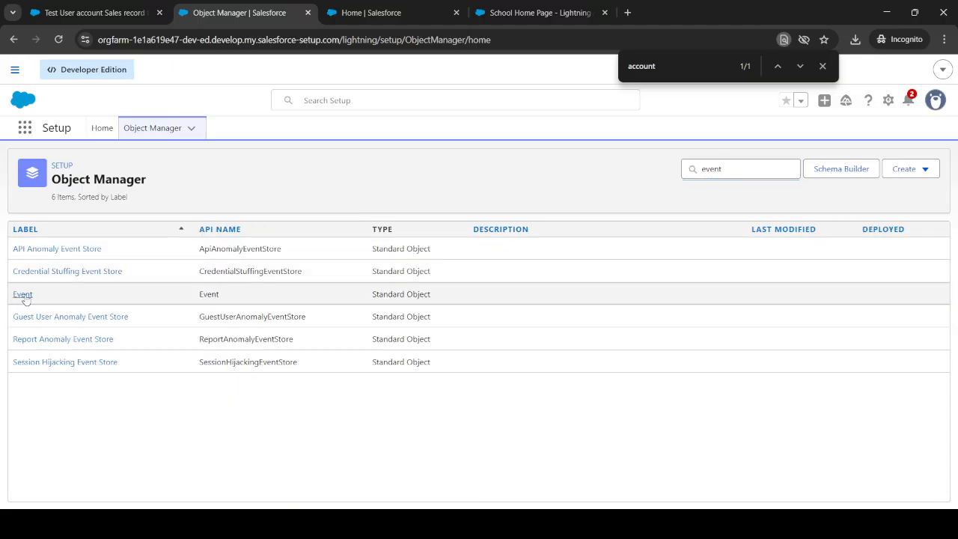
pyautogui.click(74, 253)
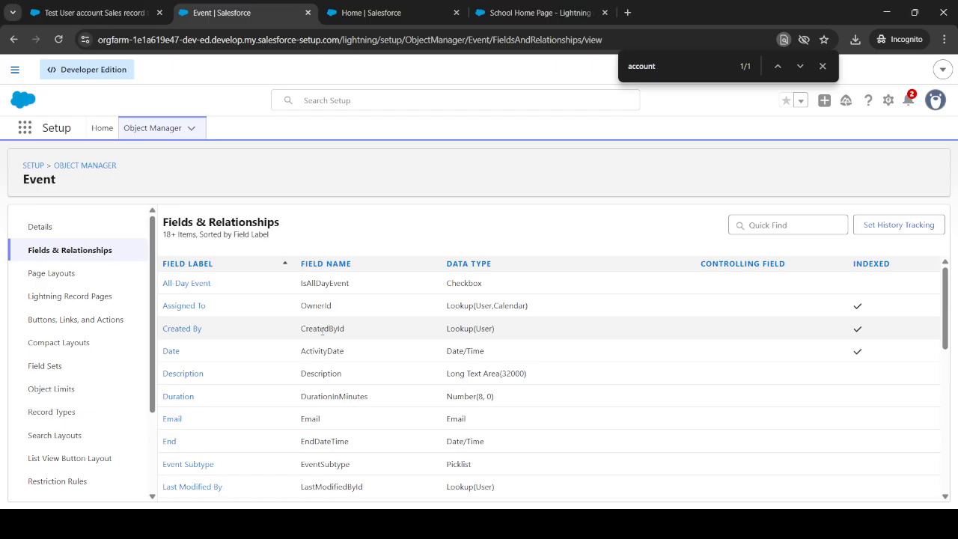
# - Review the Event object's fields, including the Name and Related To lookups and the fields through Type
pyautogui.scroll(-1, 322, 330)
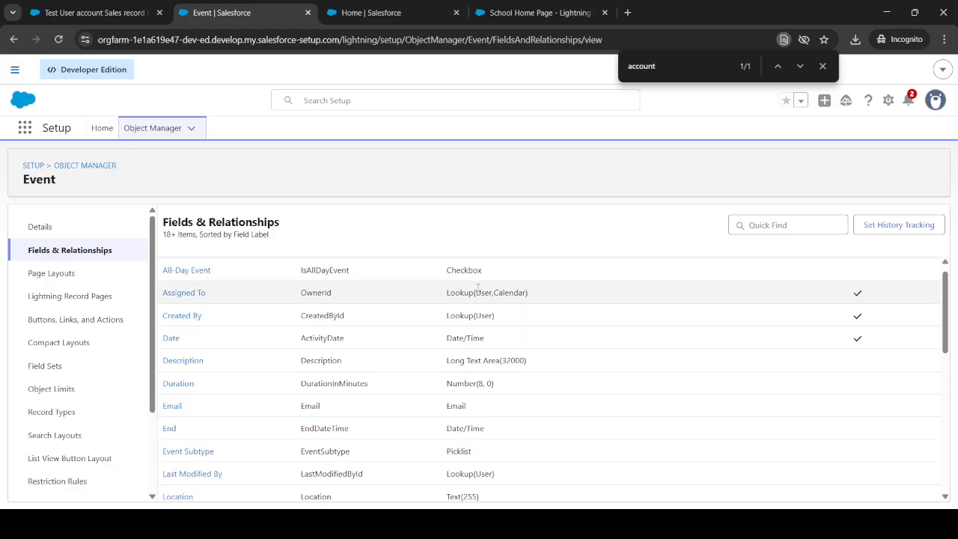
pyautogui.scroll(-2, 326, 360)
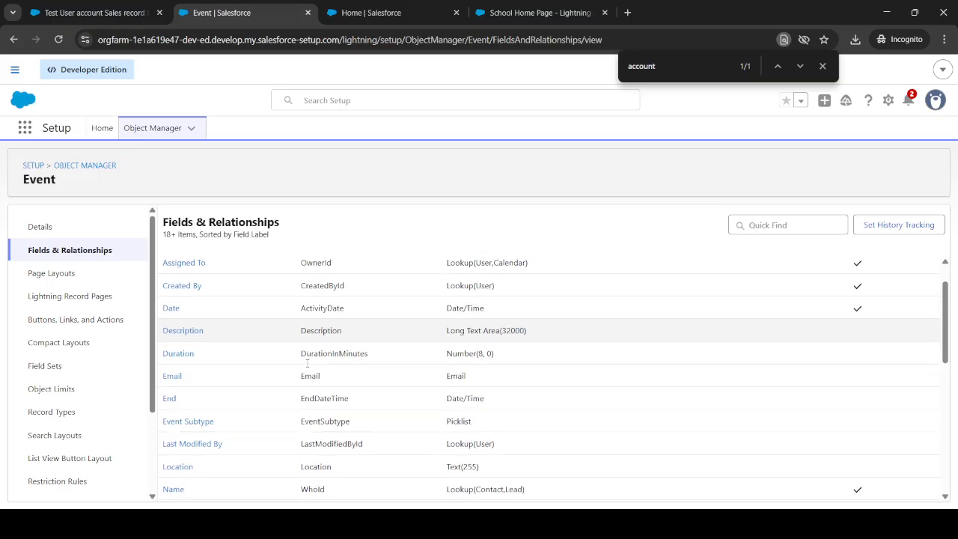
pyautogui.scroll(-3, 303, 365)
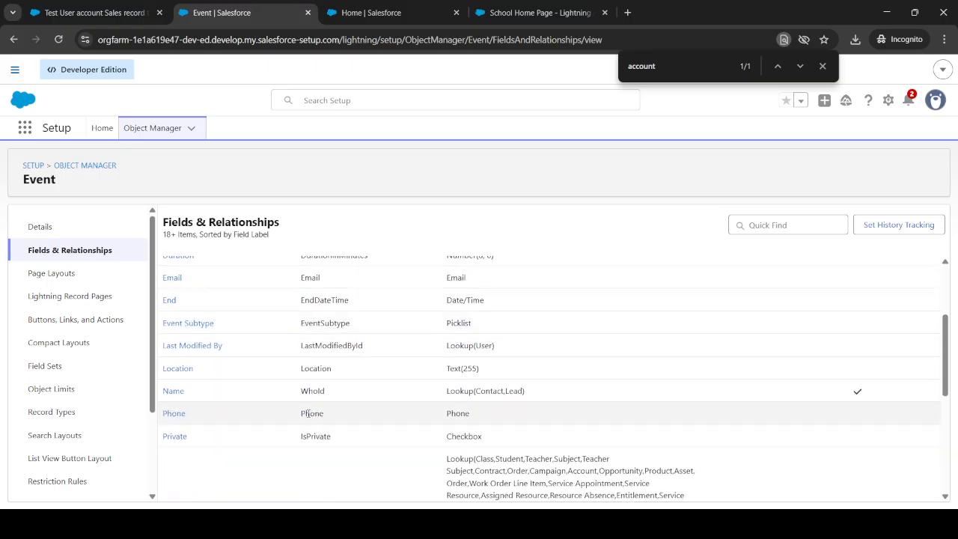
pyautogui.scroll(-2, 325, 403)
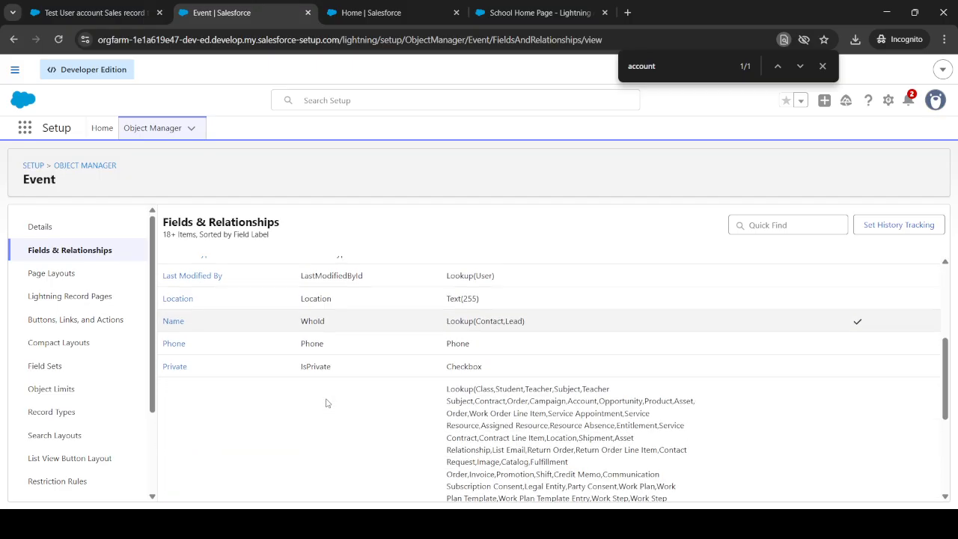
pyautogui.scroll(-4, 325, 403)
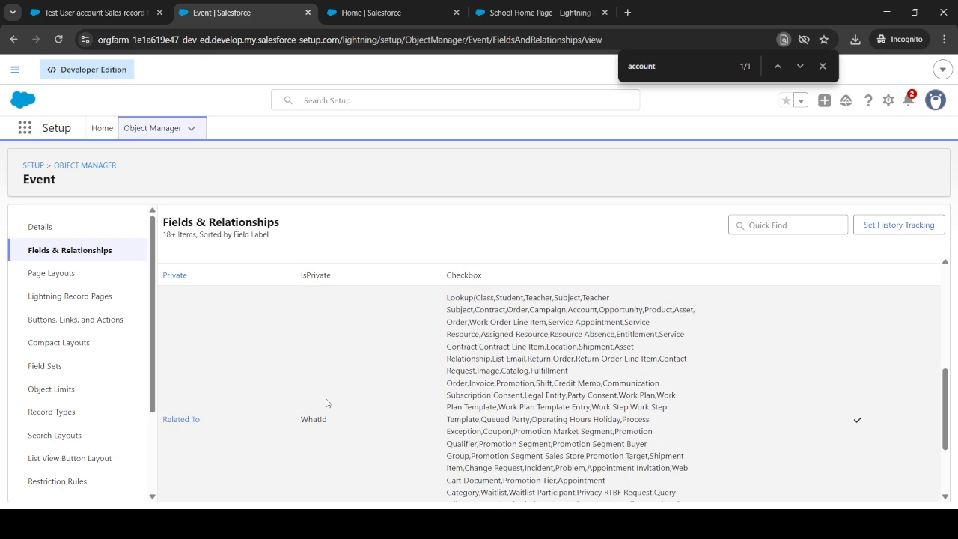
pyautogui.scroll(-4, 326, 402)
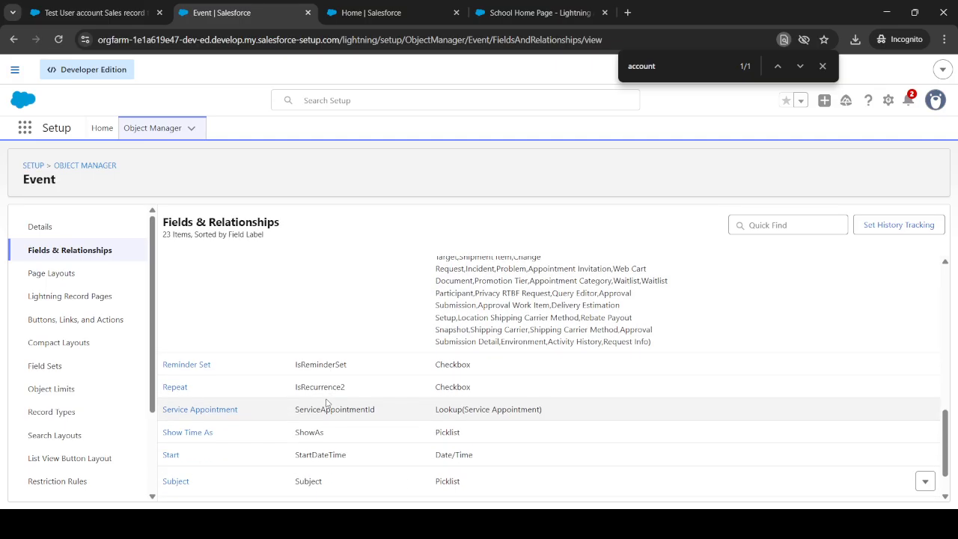
pyautogui.scroll(-1, 325, 403)
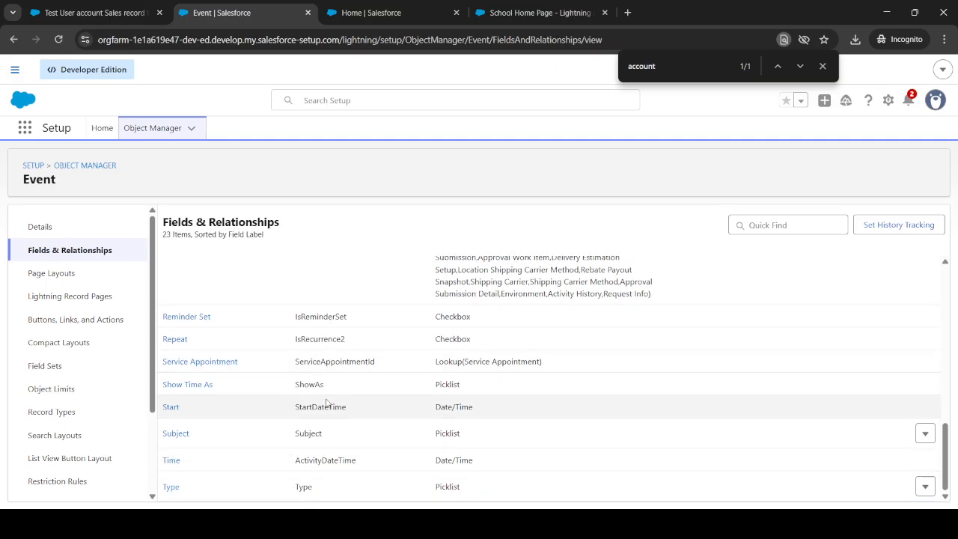
# - Return to the account record and start a new event with the subject Event 2
pyautogui.click(111, 22)
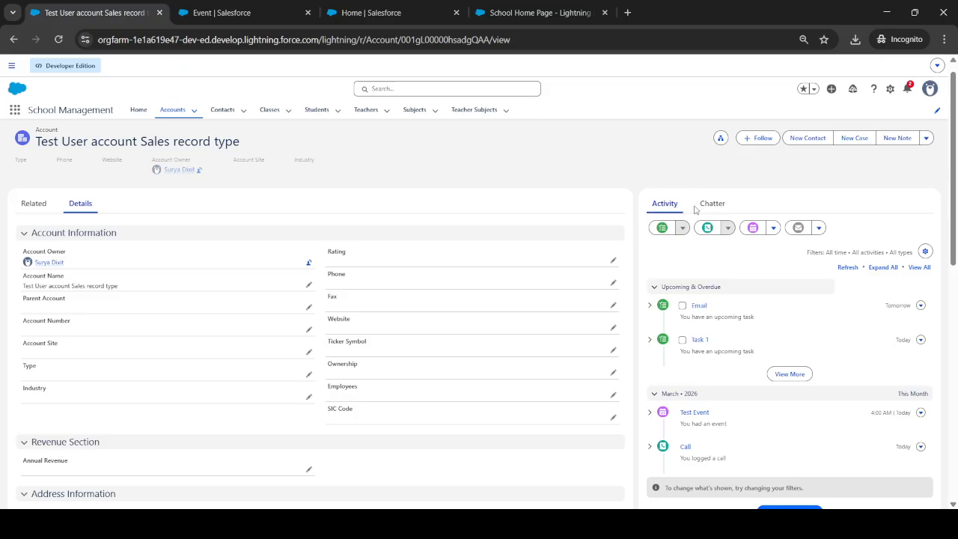
pyautogui.click(753, 228)
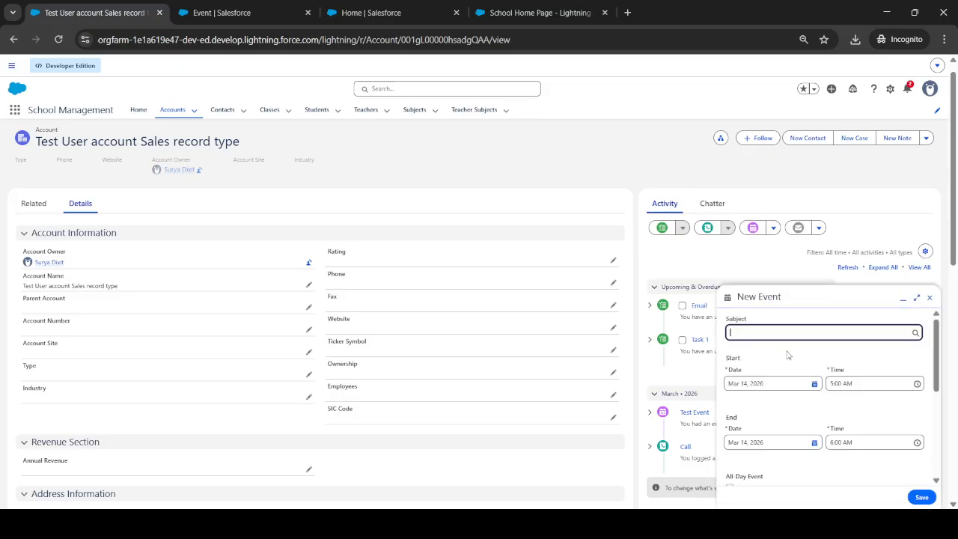
pyautogui.write('Event 2')
# - Review the event's date, Name, Related To and Assigned To fields, keep their default values, and save the event
pyautogui.scroll(-1, 800, 413)
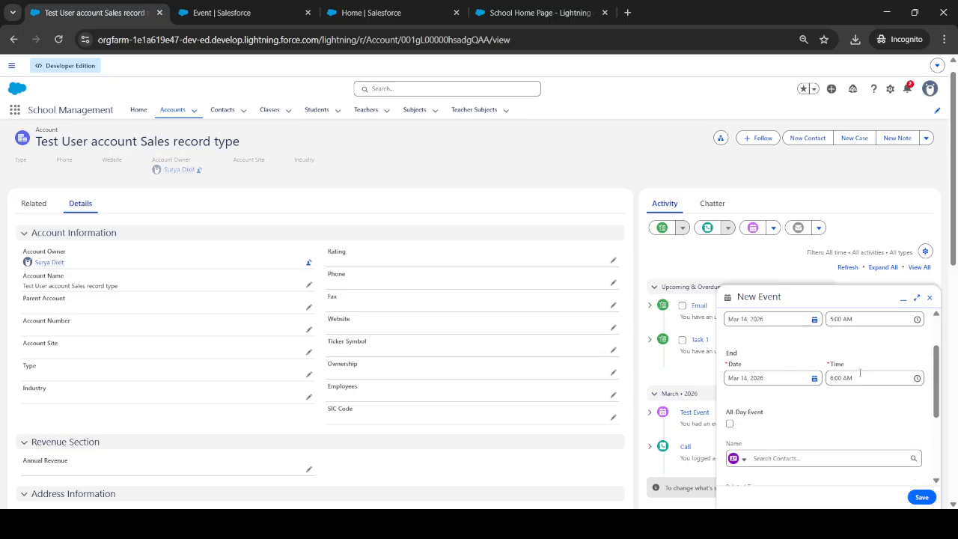
pyautogui.scroll(-1, 828, 392)
pyautogui.scroll(-1, 828, 392)
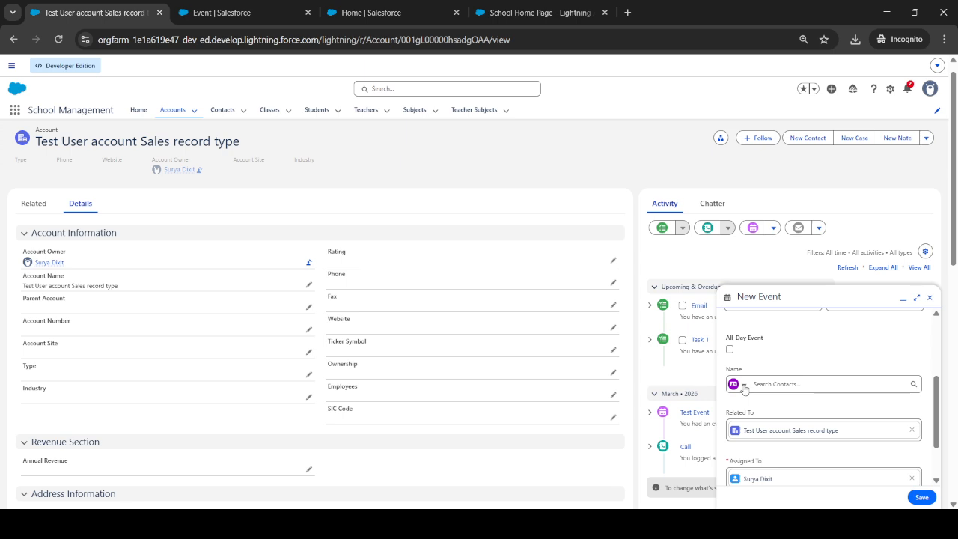
pyautogui.click(741, 384)
pyautogui.click(787, 361)
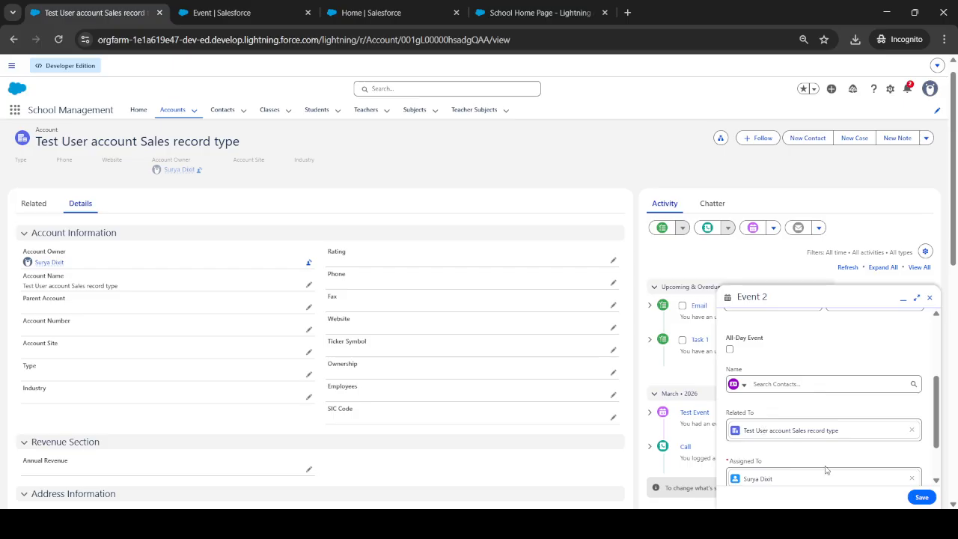
pyautogui.scroll(-1, 836, 405)
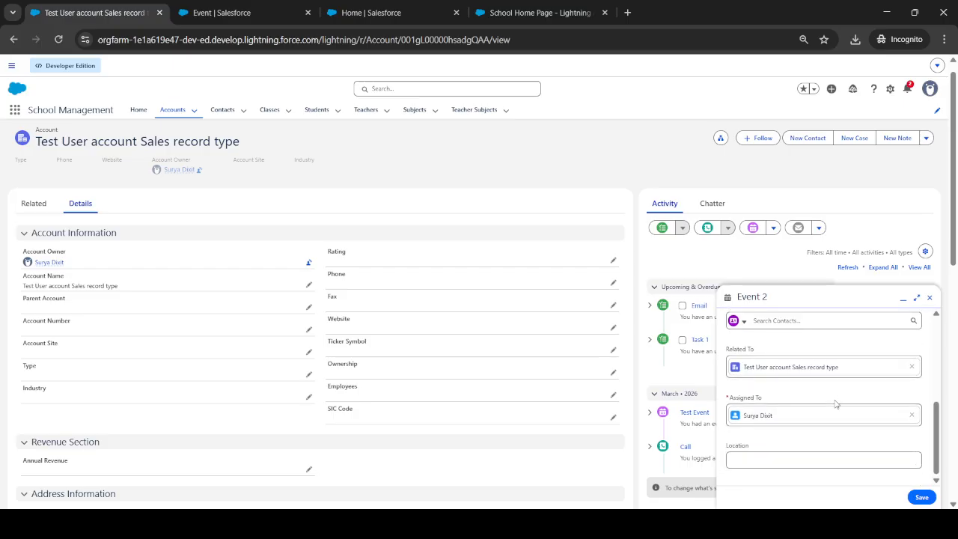
pyautogui.click(921, 496)
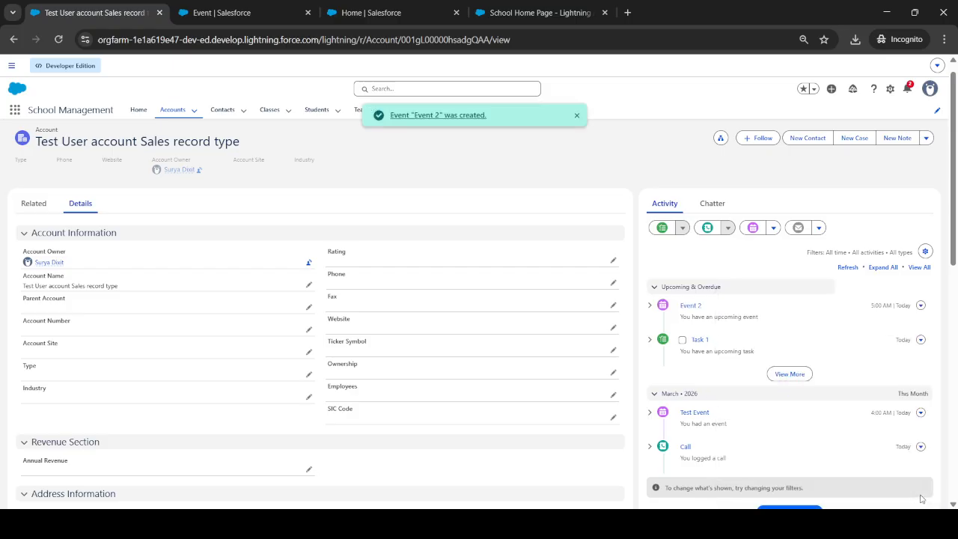
# - Open the calendar from Today's Events on the Home page and view the full details of Test Event
pyautogui.click(139, 110)
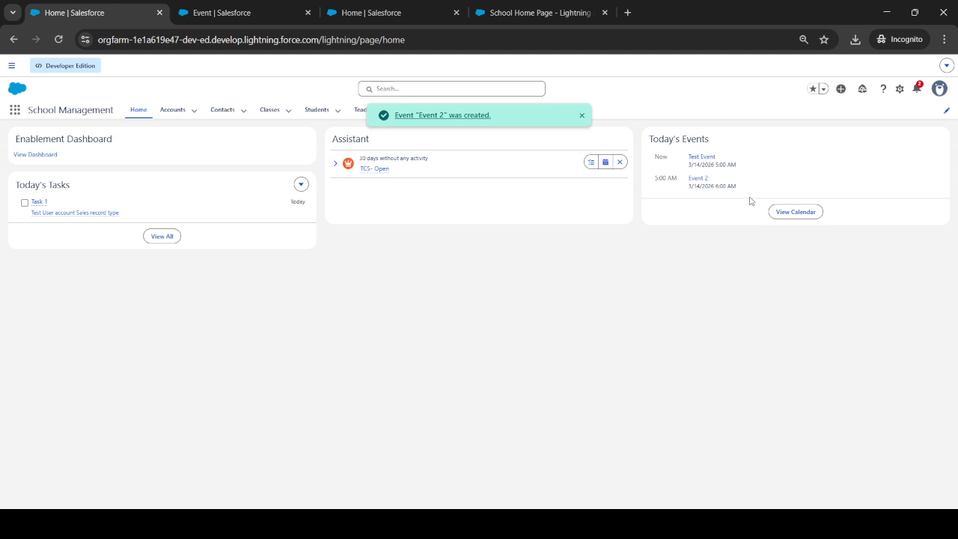
pyautogui.click(794, 211)
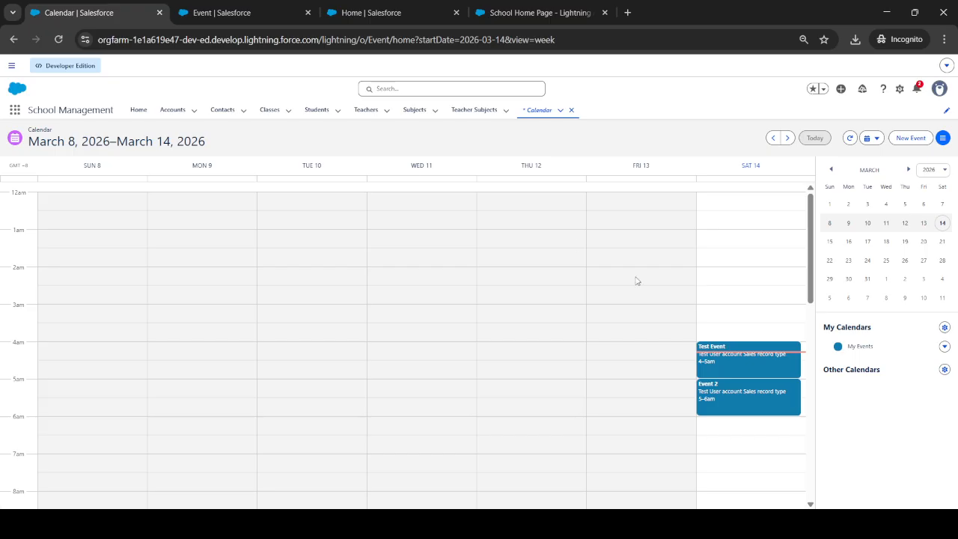
pyautogui.click(731, 367)
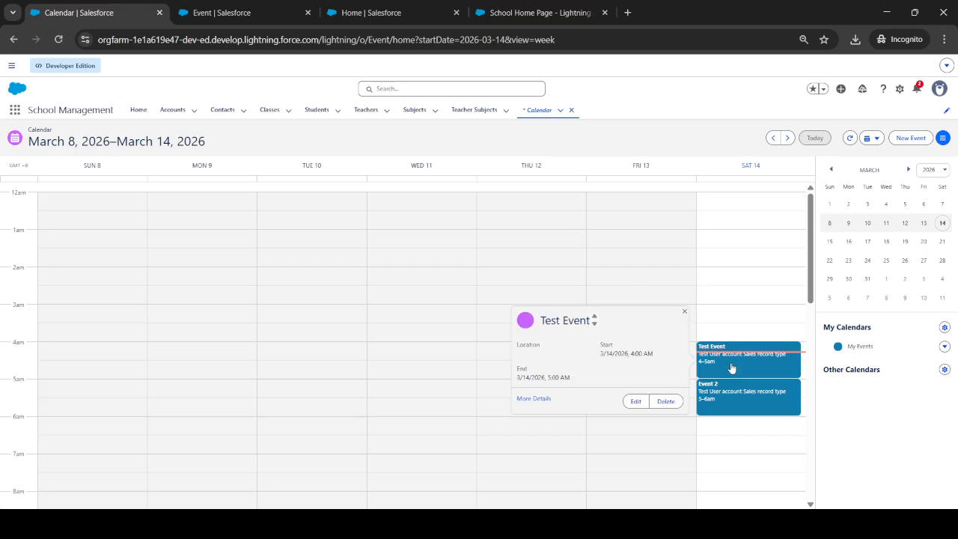
pyautogui.click(534, 398)
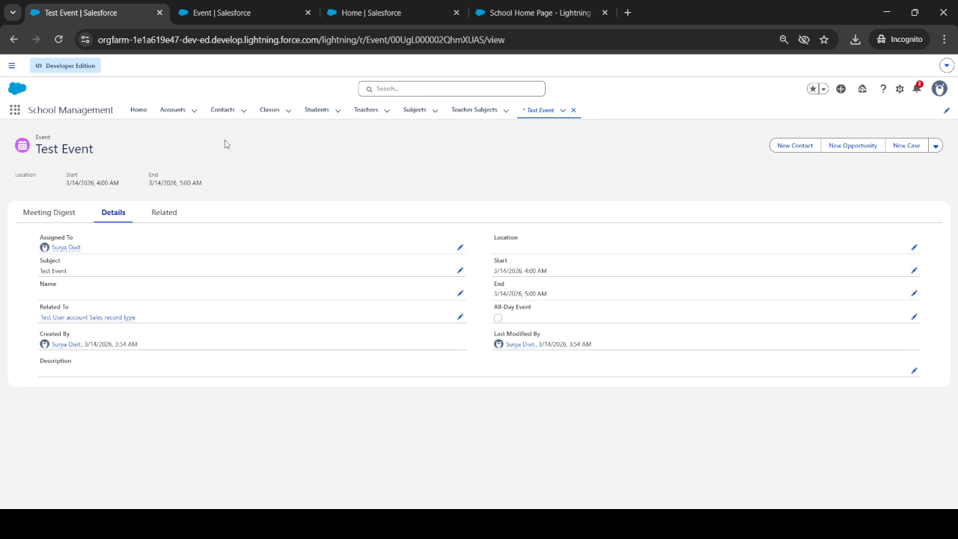
# - Open the Test User account Sales record type account and edit its record page in the Lightning App Builder
pyautogui.click(172, 111)
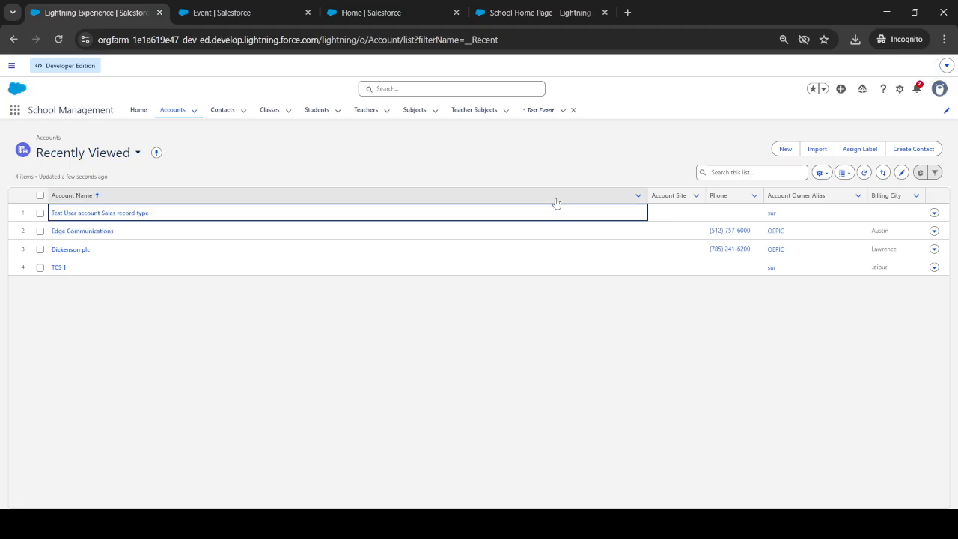
pyautogui.click(117, 213)
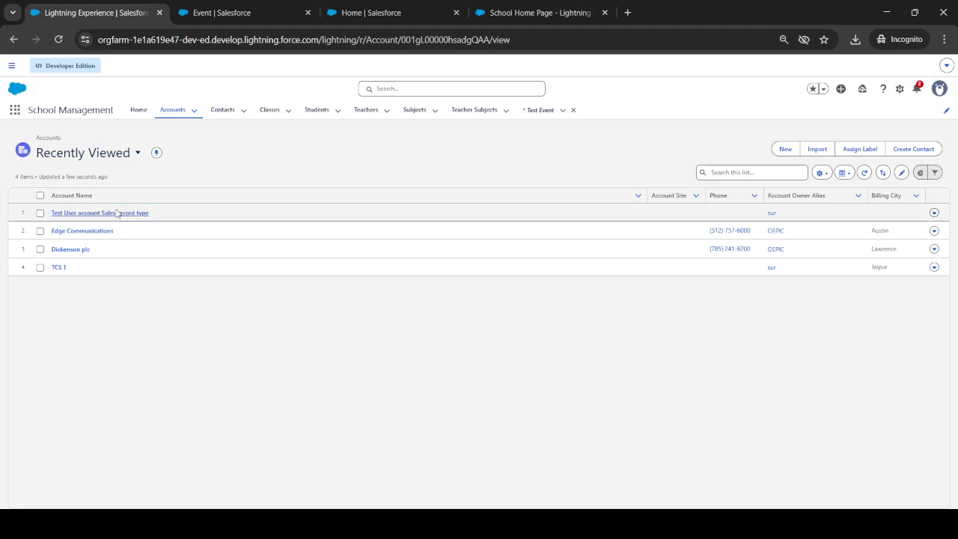
pyautogui.click(889, 90)
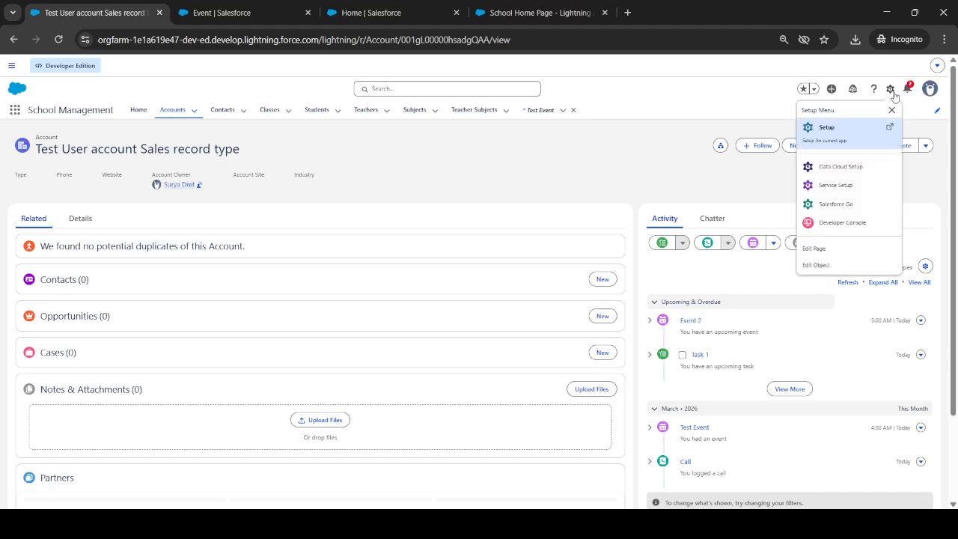
pyautogui.click(812, 250)
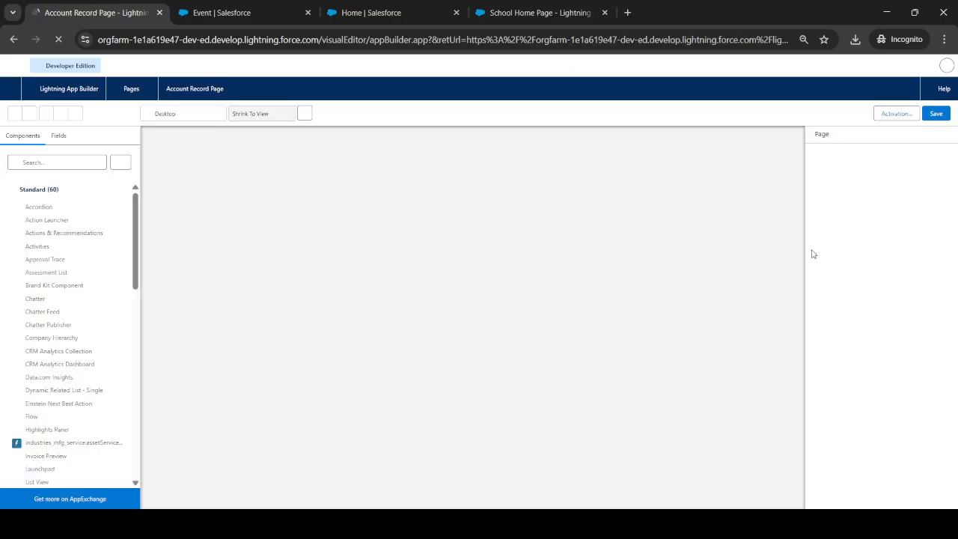
# - Add a second Activities component below the existing one in the Activity tab and check its placement
pyautogui.click(41, 163)
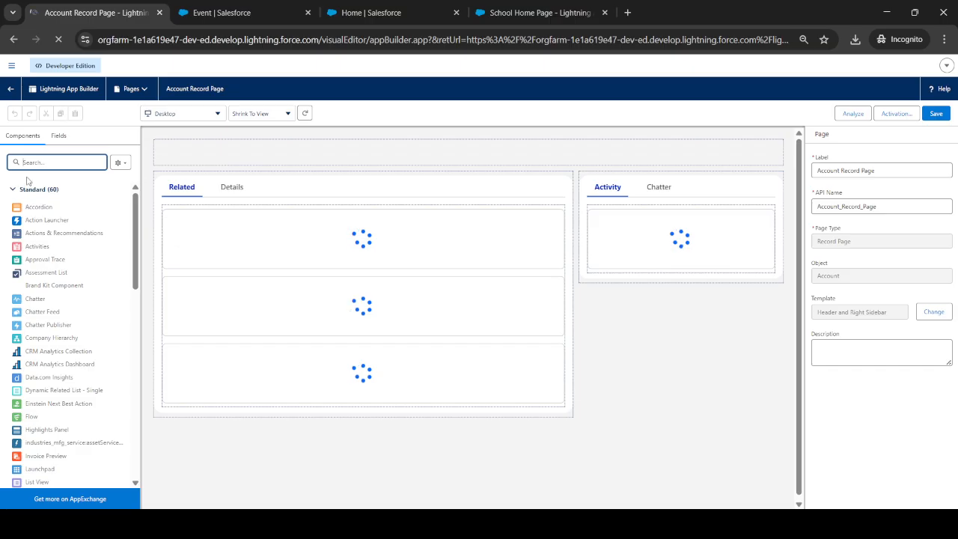
pyautogui.moveTo(36, 251); pyautogui.dragTo(625, 271)
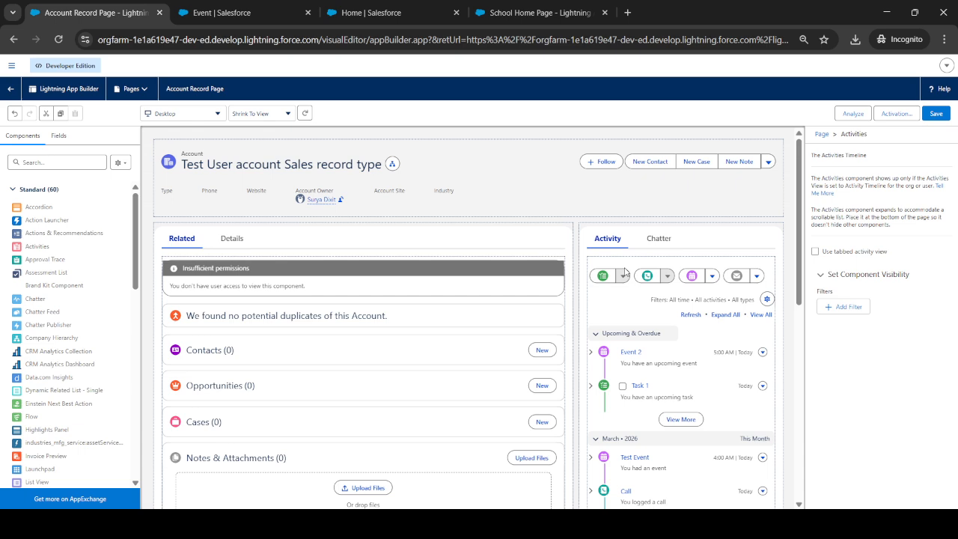
pyautogui.scroll(-10, 625, 272)
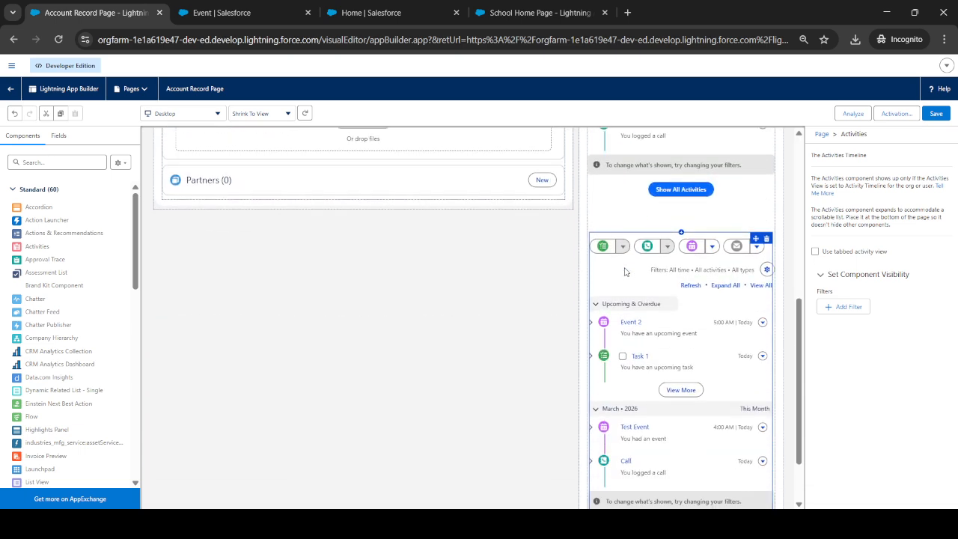
pyautogui.scroll(3, 623, 268)
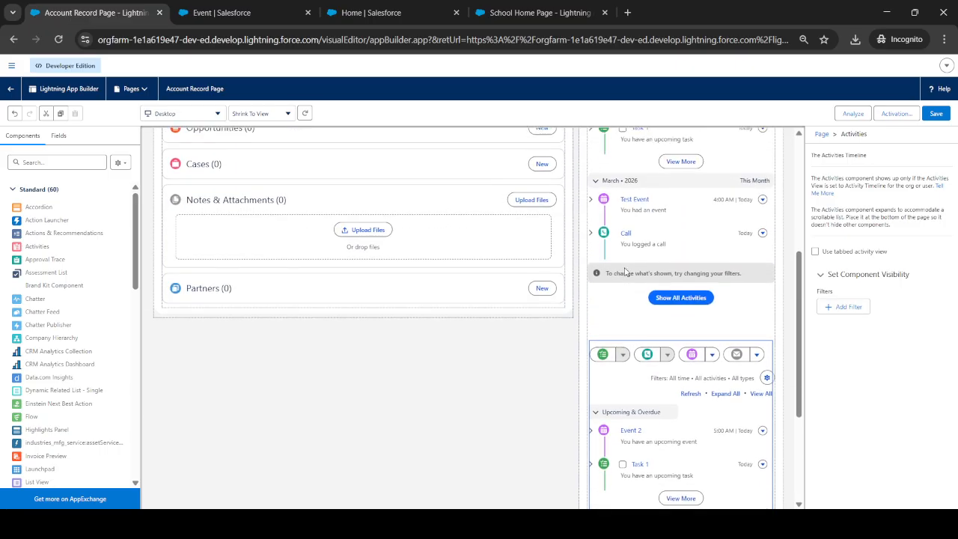
pyautogui.scroll(5, 625, 271)
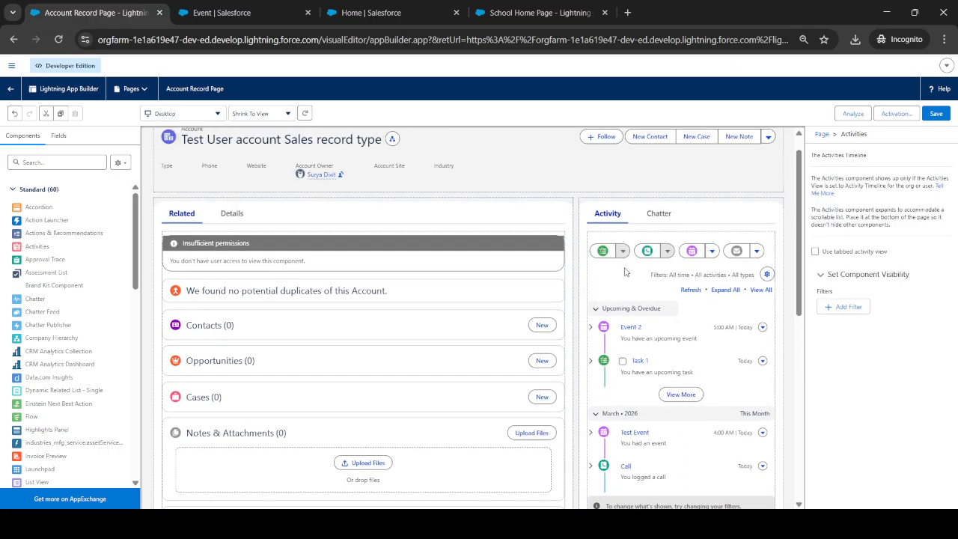
pyautogui.scroll(1, 486, 283)
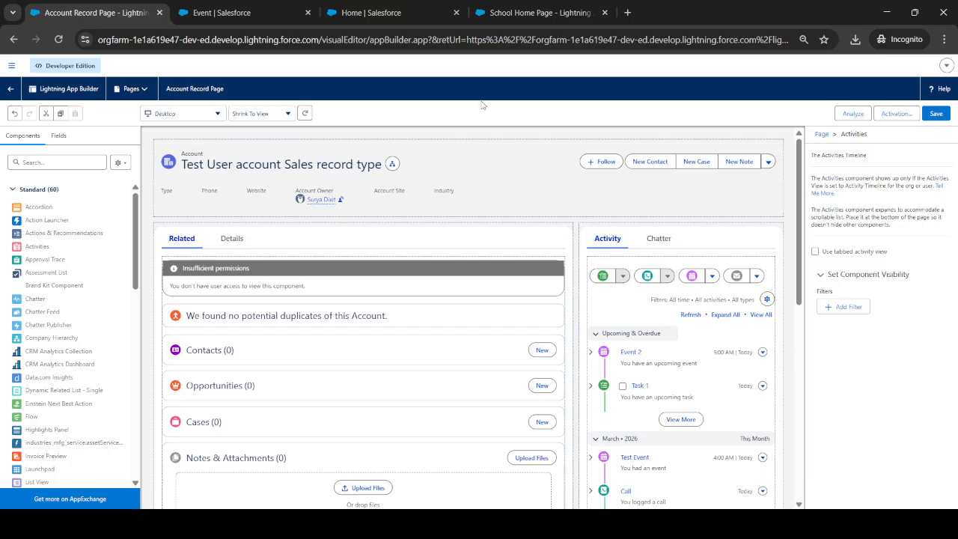
# - Switch back to the Event object's Fields & Relationships page in Setup
pyautogui.click(193, 21)
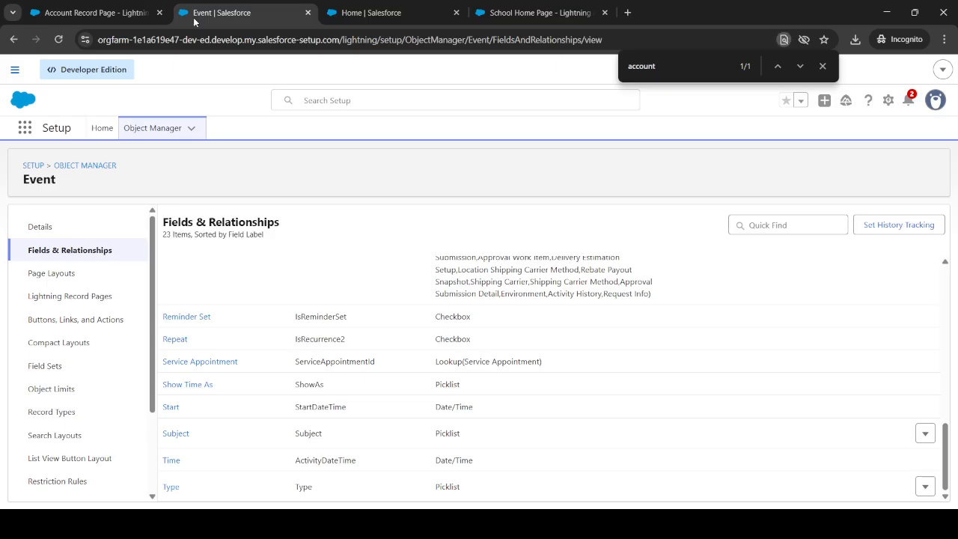